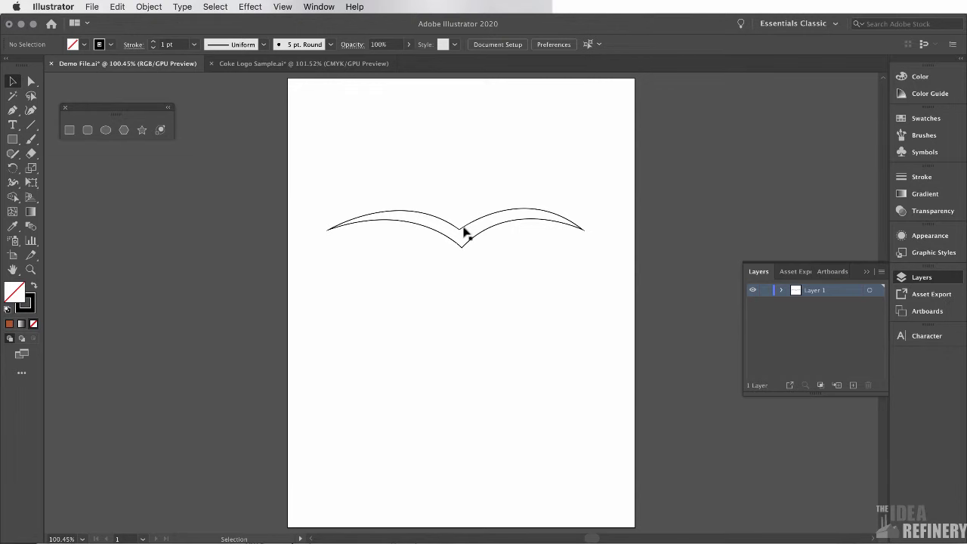
- Show the Transparency settings and switch to the Coke Logo Sample.ai document
{"action": "key", "text": "shift+ctrl+F10"}
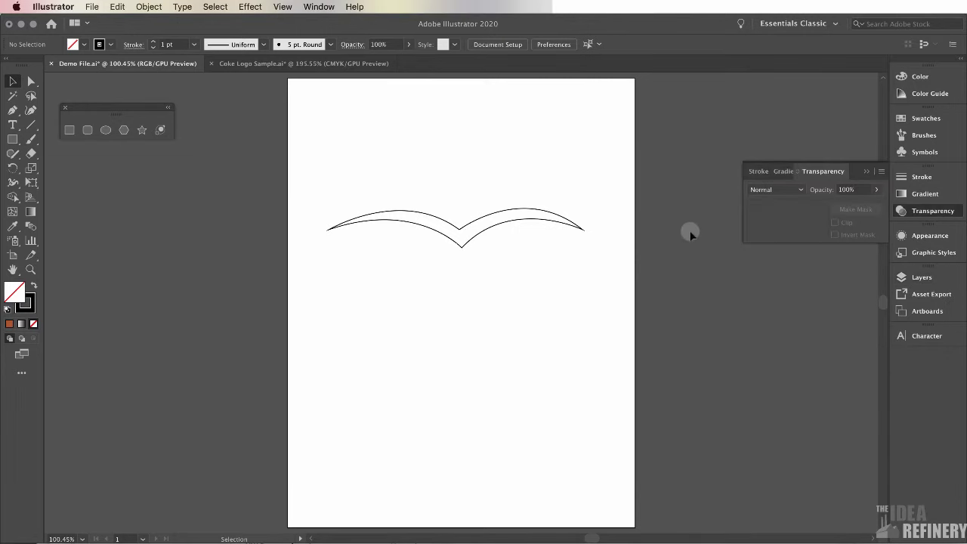
{"action": "left_click", "coordinate": [276, 64]}
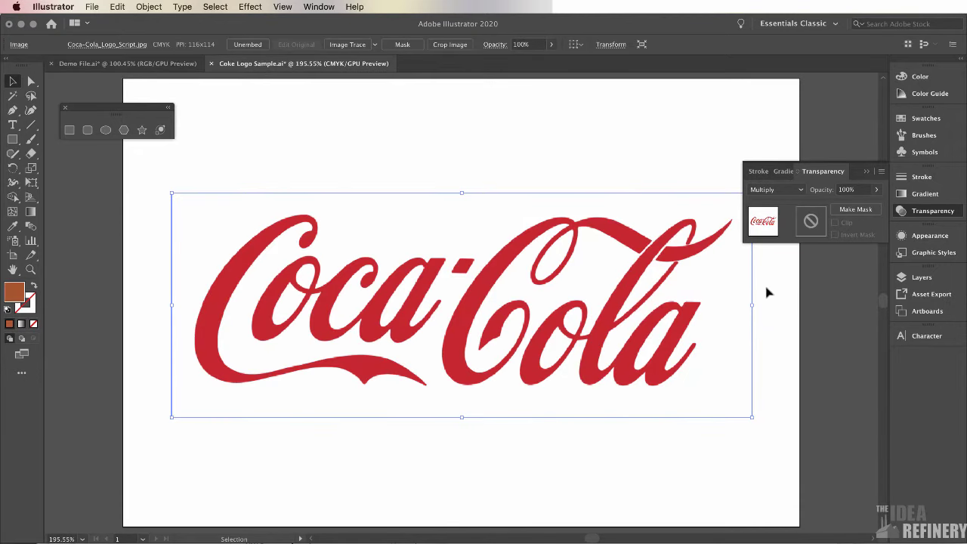
{"action": "key", "text": "z"}
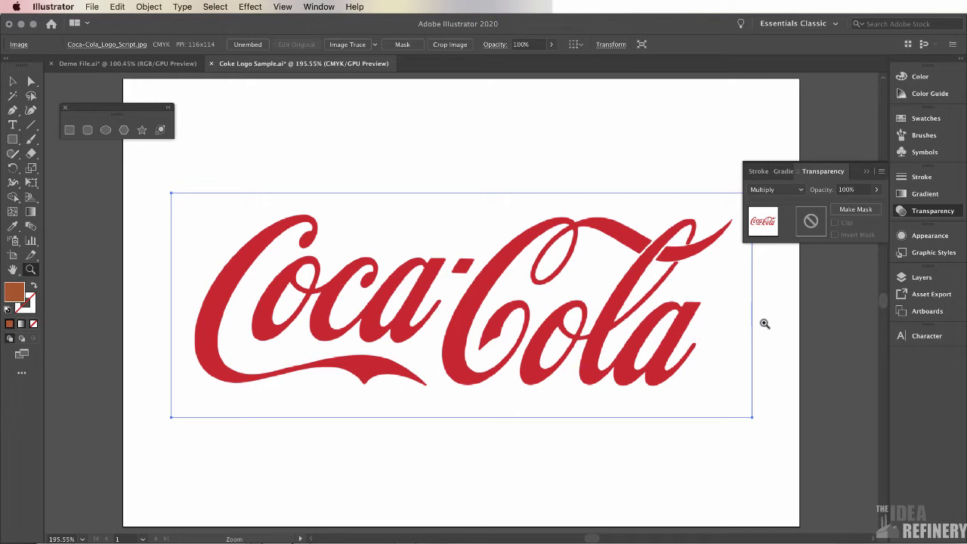
{"action": "left_click", "coordinate": [30, 269]}
{"action": "left_click_drag", "start_coordinate": [276, 255], "coordinate": [309, 283]}
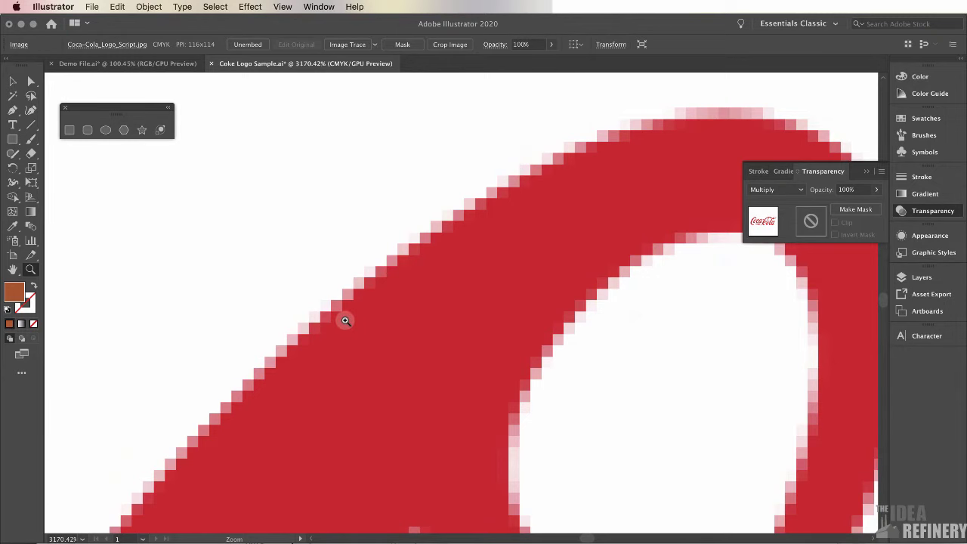
{"action": "key", "text": "super+0"}
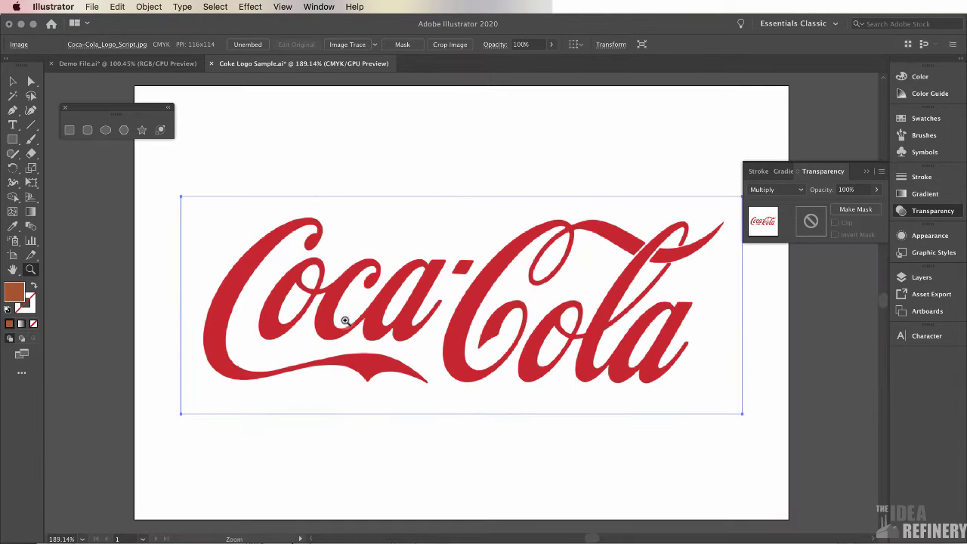
- In the Layers panel, hide the Guide layer and make the logo layer visible
{"action": "key", "text": "v"}
{"action": "left_click", "coordinate": [760, 260]}
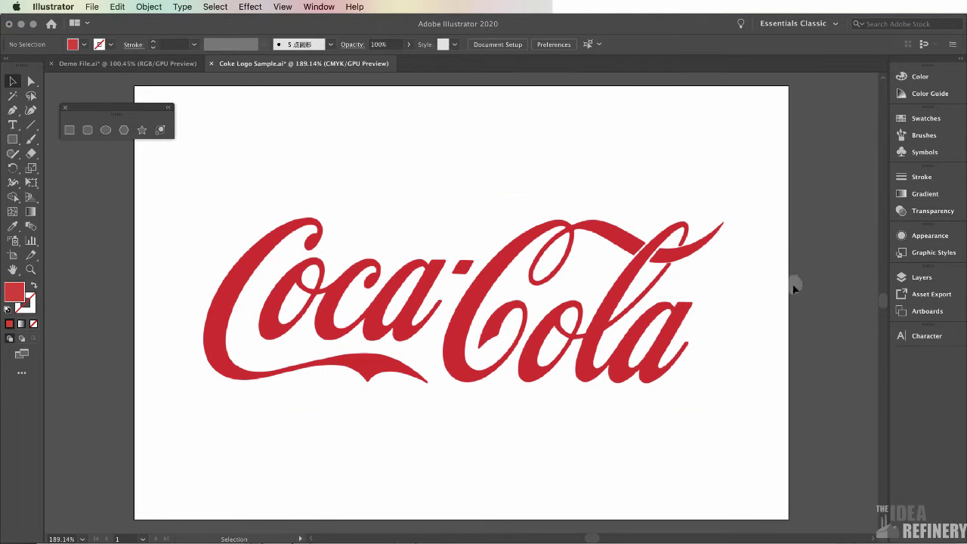
{"action": "left_click", "coordinate": [922, 277]}
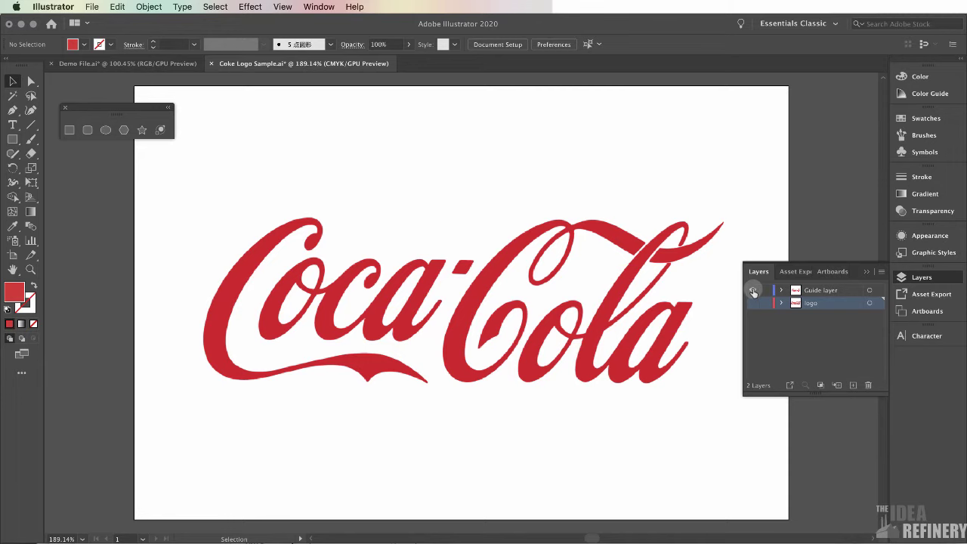
{"action": "left_click", "coordinate": [754, 291]}
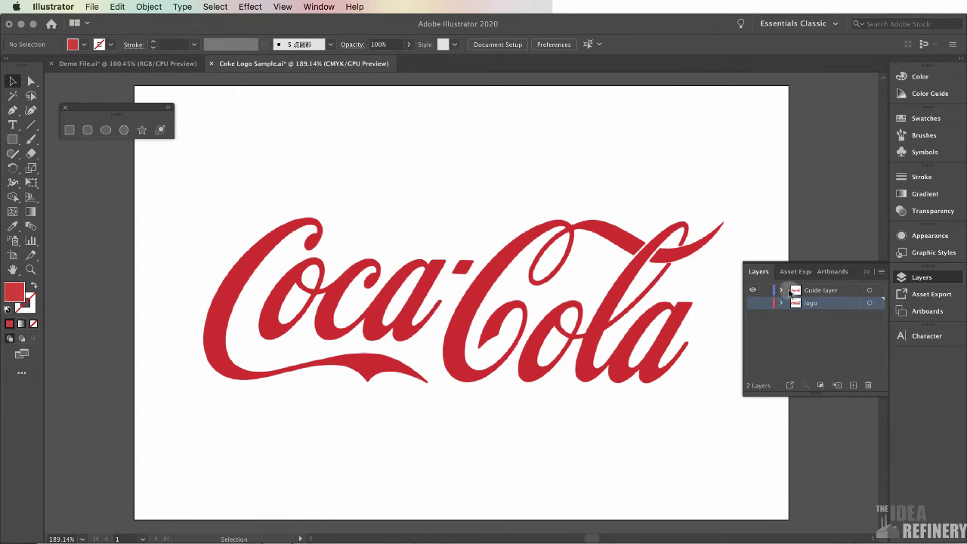
{"action": "left_click", "coordinate": [754, 291]}
{"action": "left_click", "coordinate": [754, 291]}
{"action": "left_click", "coordinate": [753, 302]}
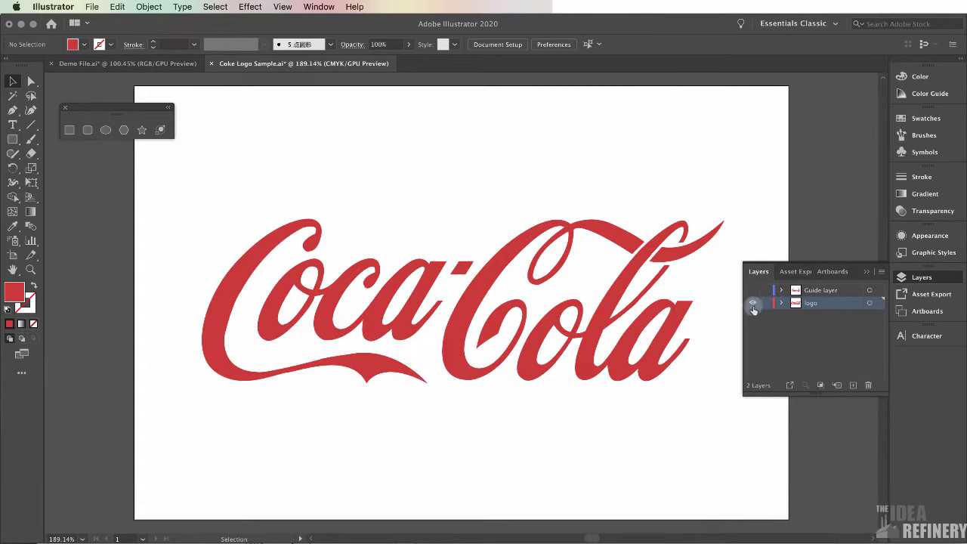
- Zoom in on the C of Coca to inspect the logo edges, then fit the artboard back in view
{"action": "key", "text": "z"}
{"action": "left_click_drag", "start_coordinate": [245, 210], "coordinate": [310, 262]}
{"action": "left_click_drag", "start_coordinate": [529, 352], "coordinate": [400, 252]}
{"action": "mouse_move", "coordinate": [549, 365]}
{"action": "left_mouse_down"}
{"action": "mouse_move", "coordinate": [381, 310]}
{"action": "mouse_move", "coordinate": [531, 337]}
{"action": "mouse_move", "coordinate": [354, 240]}
{"action": "left_mouse_up"}
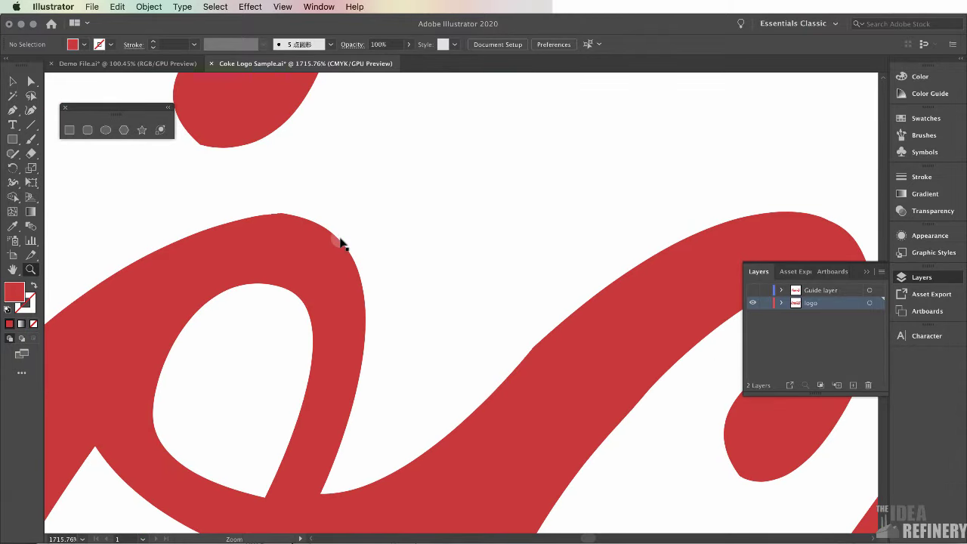
{"action": "left_click", "coordinate": [341, 243], "text": "alt"}
{"action": "left_click", "coordinate": [341, 243], "text": "alt"}
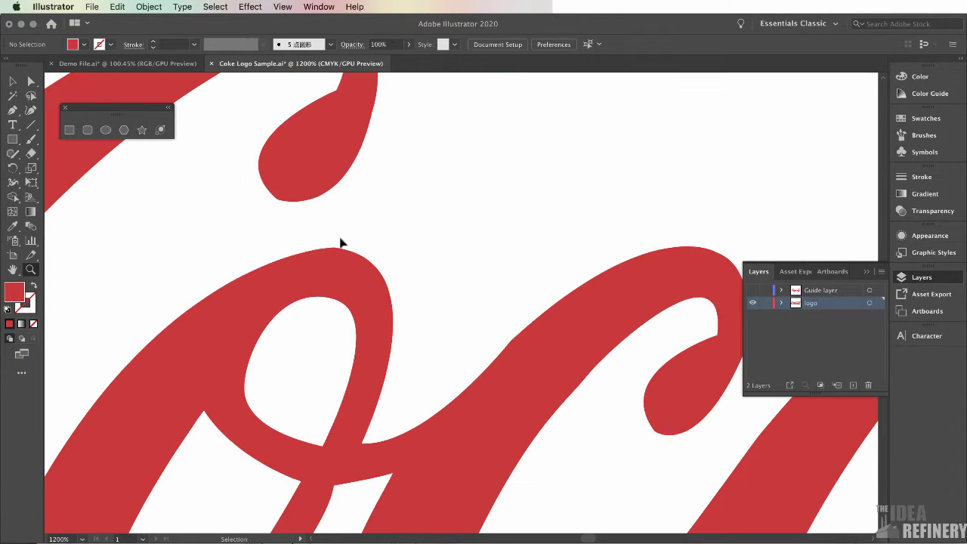
{"action": "key", "text": "super+0"}
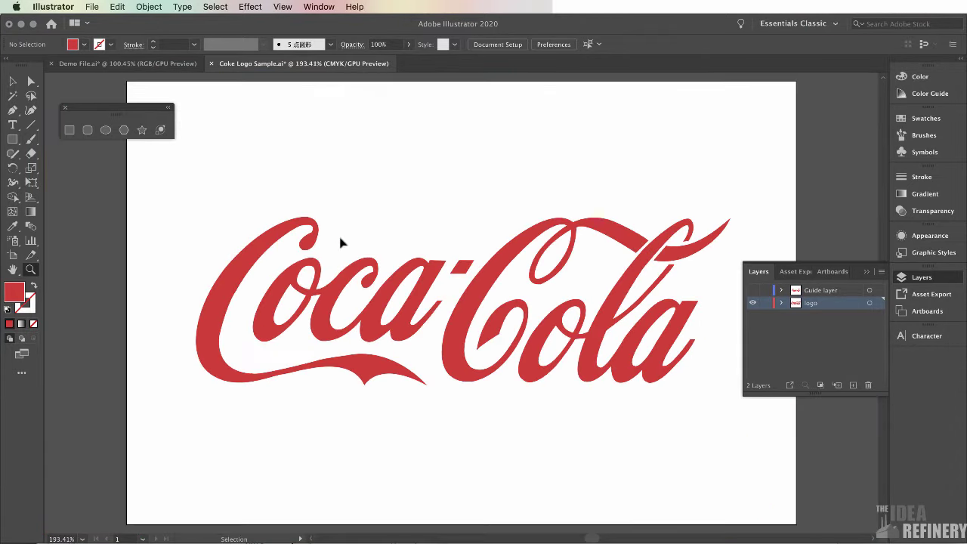
{"action": "left_click", "coordinate": [866, 272]}
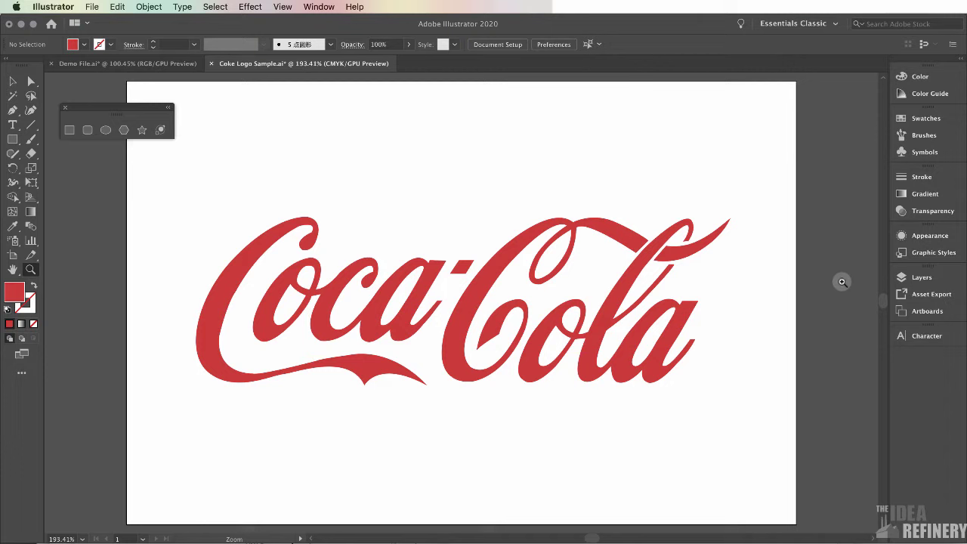
- Create a new landscape document, Untitled-2, from the Print 8.5 x 11 in preset
{"action": "left_click", "coordinate": [91, 7]}
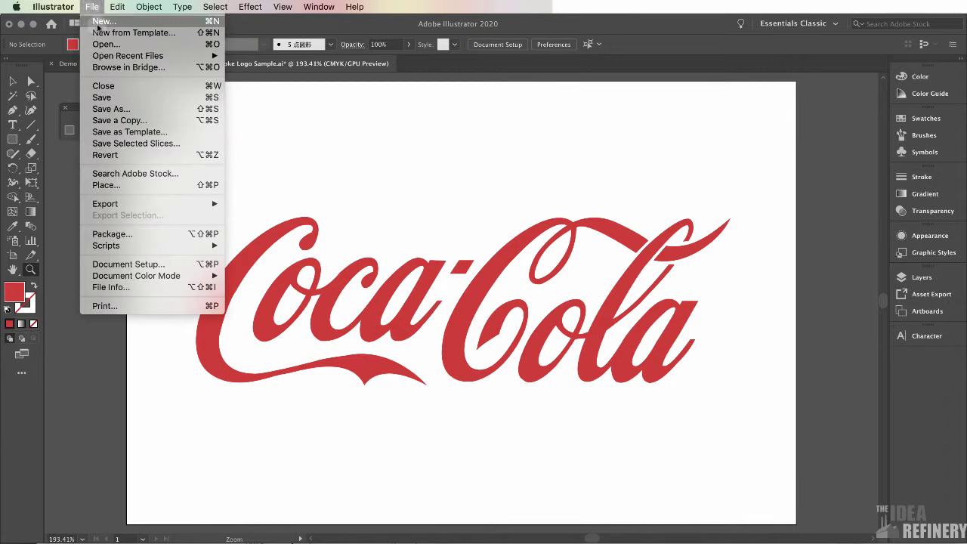
{"action": "left_click", "coordinate": [99, 24]}
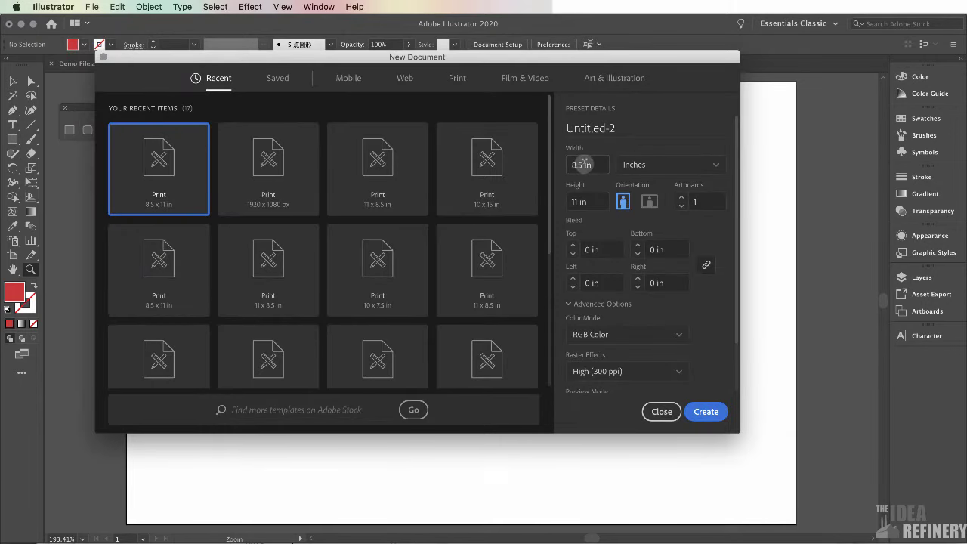
{"action": "left_click", "coordinate": [650, 202]}
{"action": "left_click", "coordinate": [705, 411]}
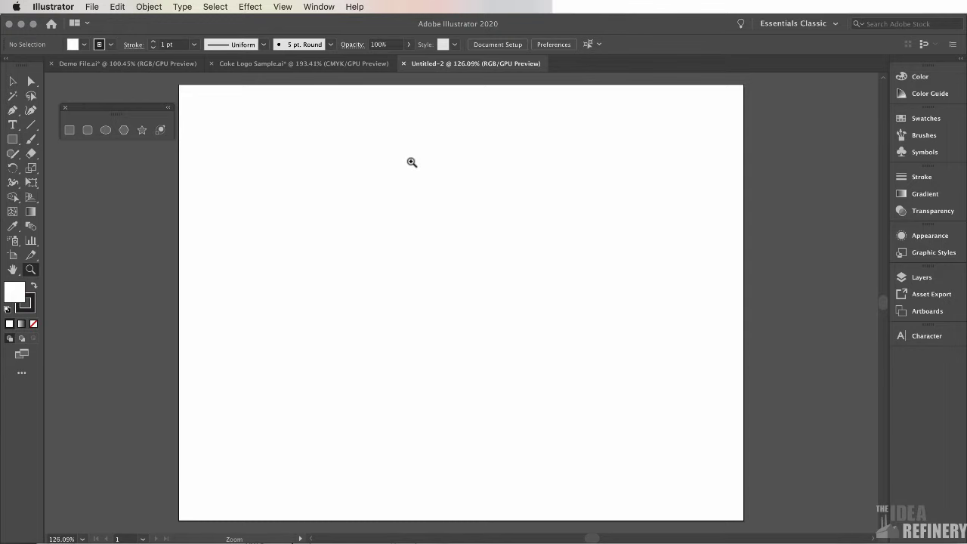
{"action": "left_click", "coordinate": [91, 6]}
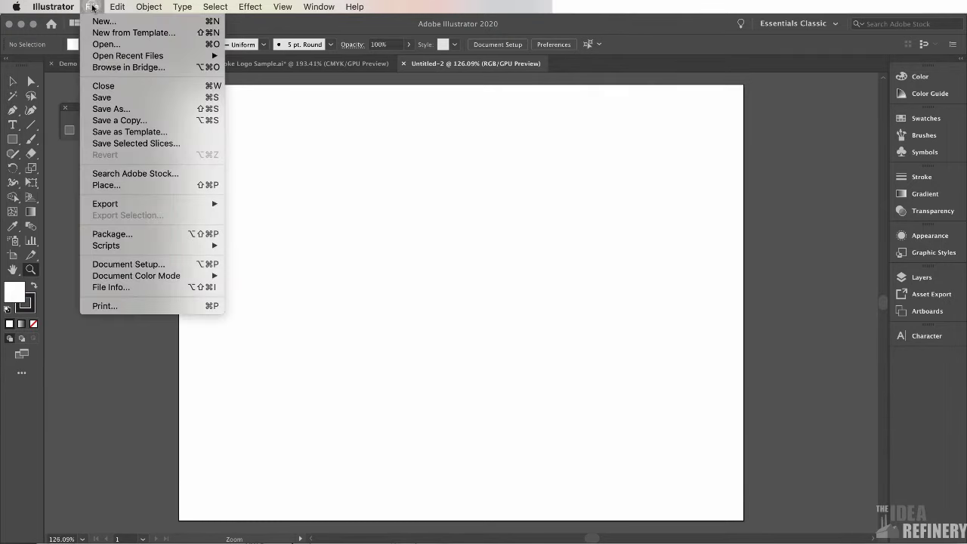
- Place Coca-Cola_Logo_Script.jpg, sized across the upper area of the artboard
{"action": "left_click", "coordinate": [106, 186]}
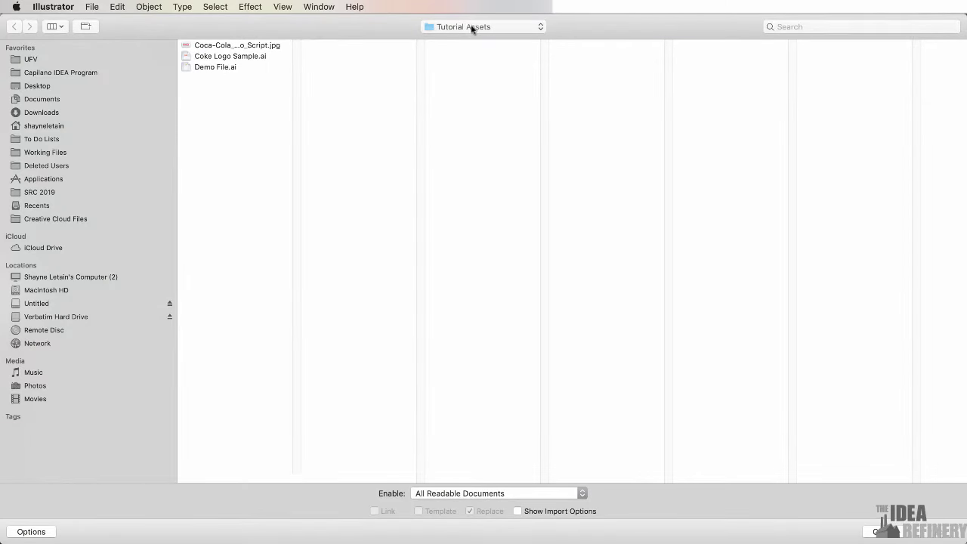
{"action": "left_click", "coordinate": [265, 46]}
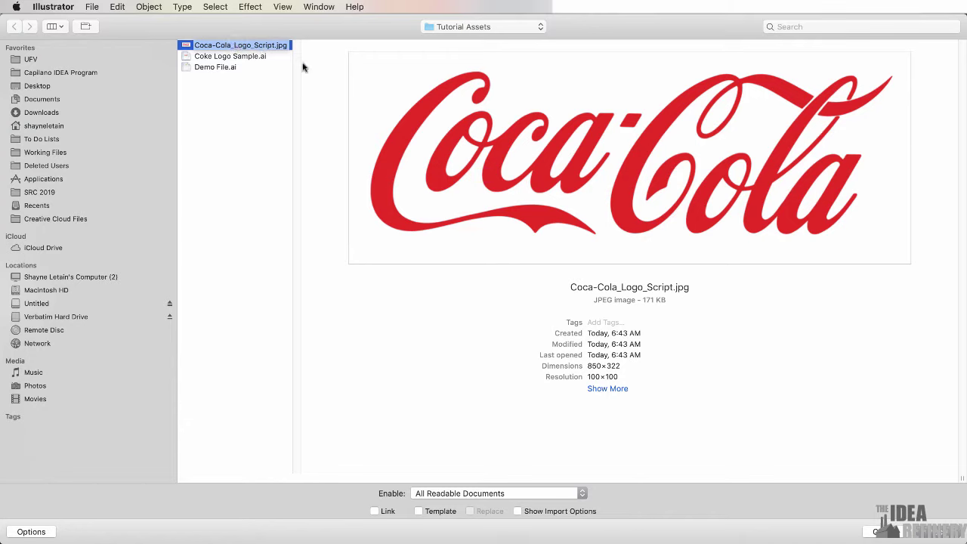
{"action": "left_click", "coordinate": [936, 536]}
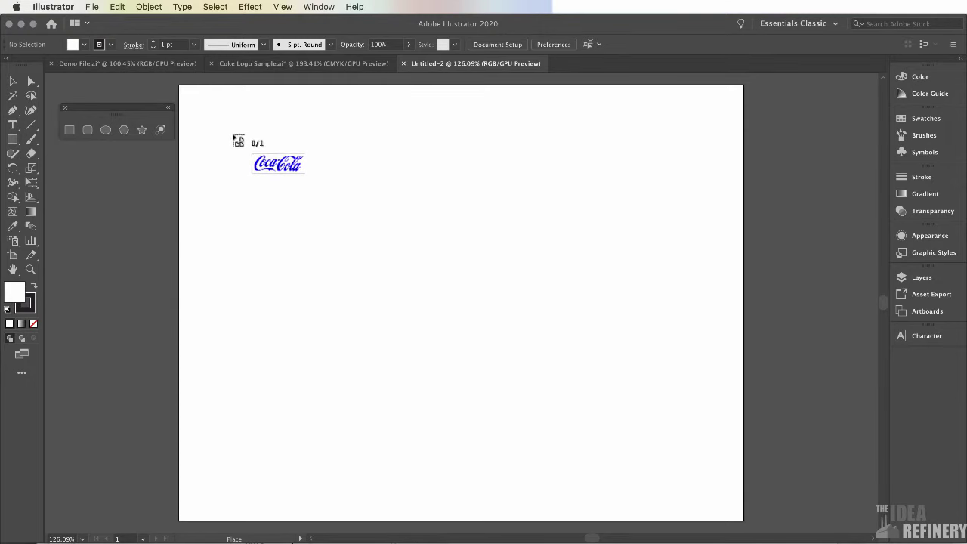
{"action": "left_click_drag", "start_coordinate": [235, 140], "coordinate": [709, 398]}
- Move the Coca-Cola image lower on the artboard and show its Transparency settings
{"action": "key", "text": "z"}
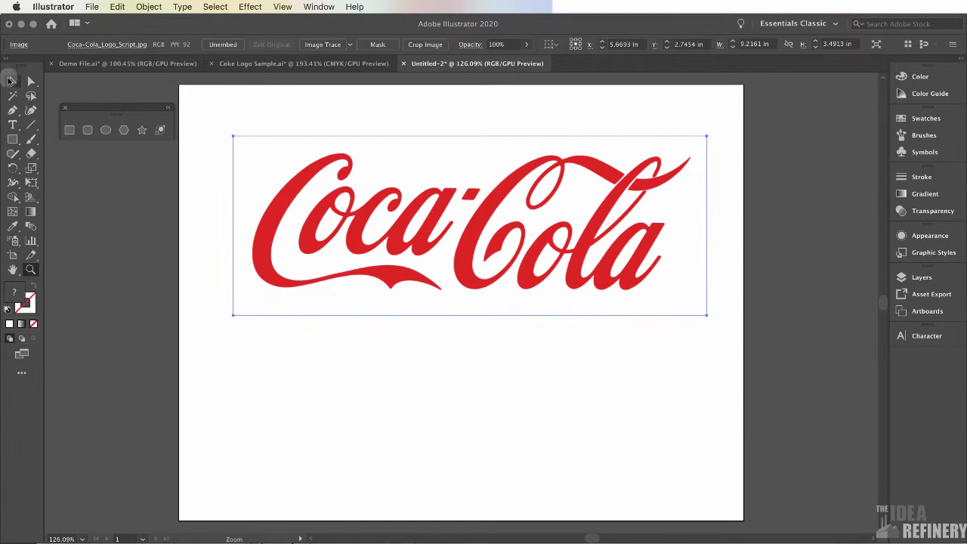
{"action": "left_click", "coordinate": [13, 81]}
{"action": "left_click_drag", "start_coordinate": [426, 196], "coordinate": [423, 243]}
{"action": "left_click_drag", "start_coordinate": [437, 288], "coordinate": [439, 298]}
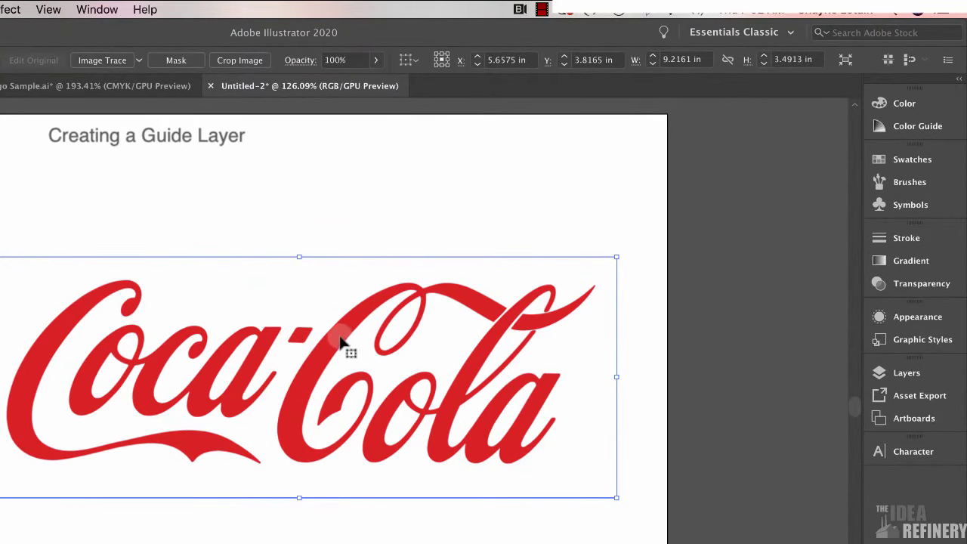
{"action": "left_click", "coordinate": [921, 285]}
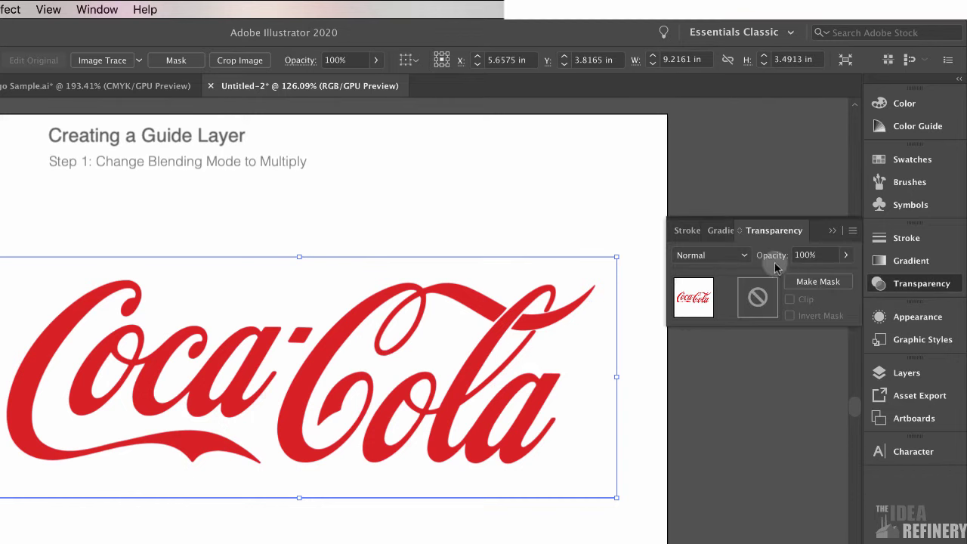
- Set the Coca-Cola image to Multiply blending at about 53% opacity
{"action": "left_click", "coordinate": [722, 259]}
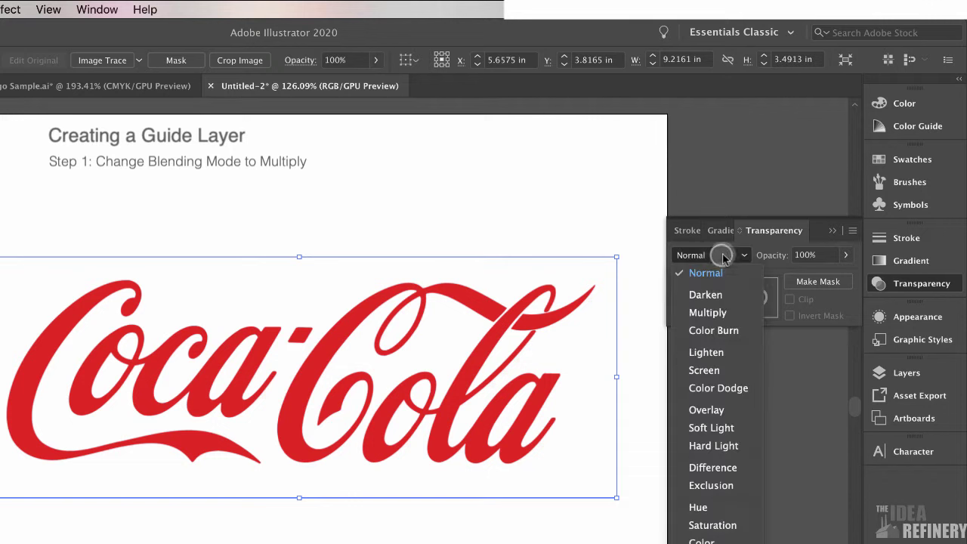
{"action": "left_click", "coordinate": [707, 313]}
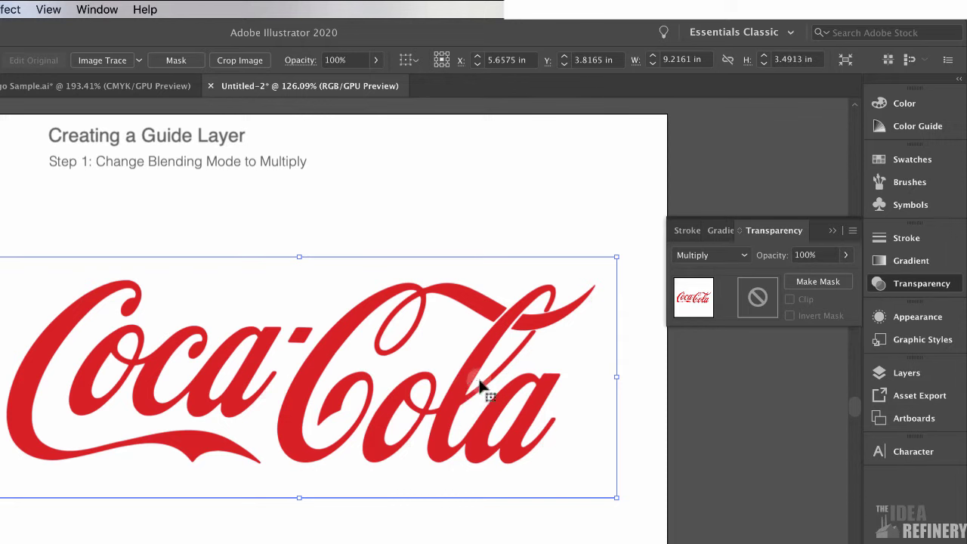
{"action": "left_click", "coordinate": [846, 256]}
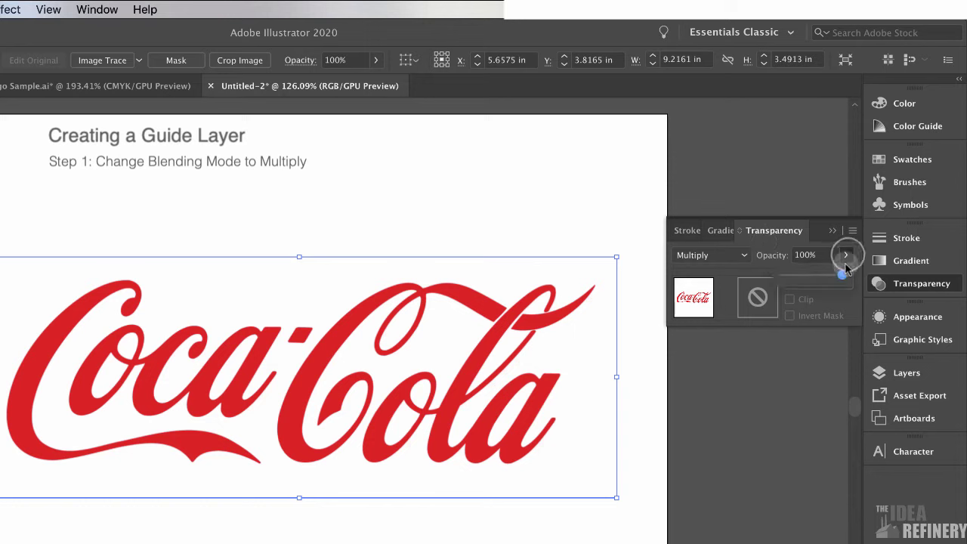
{"action": "left_click_drag", "start_coordinate": [844, 277], "coordinate": [815, 276]}
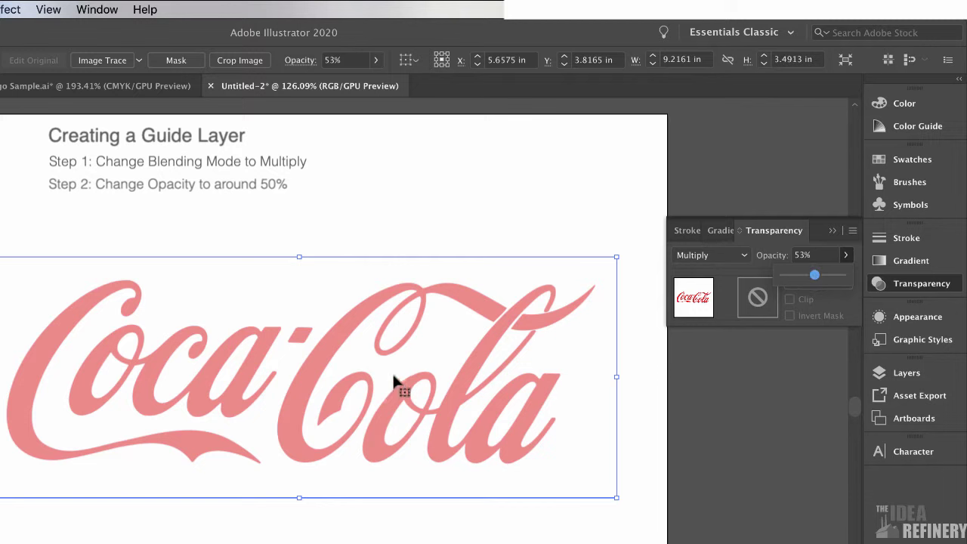
{"action": "left_click", "coordinate": [907, 373]}
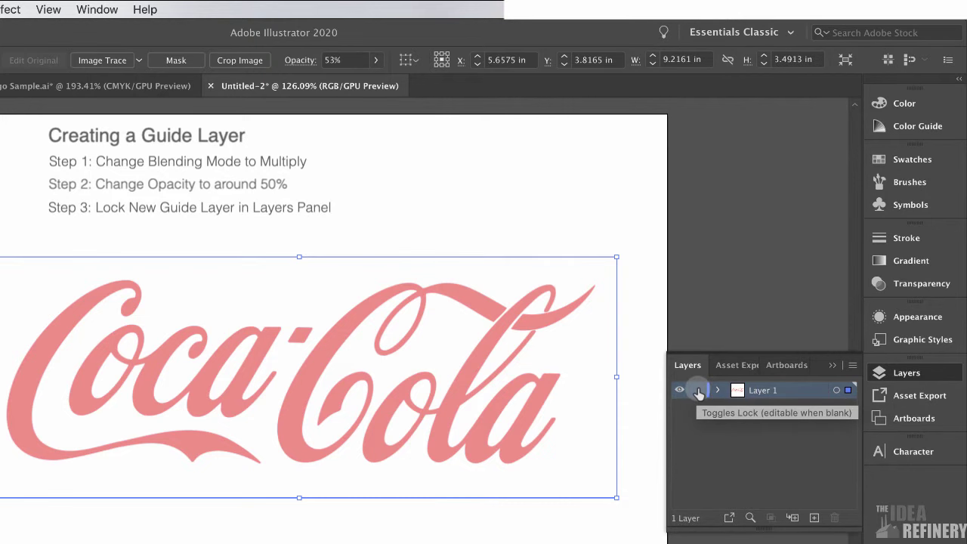
- Lock Layer 1 and rename it Guide Layer
{"action": "left_click", "coordinate": [697, 391]}
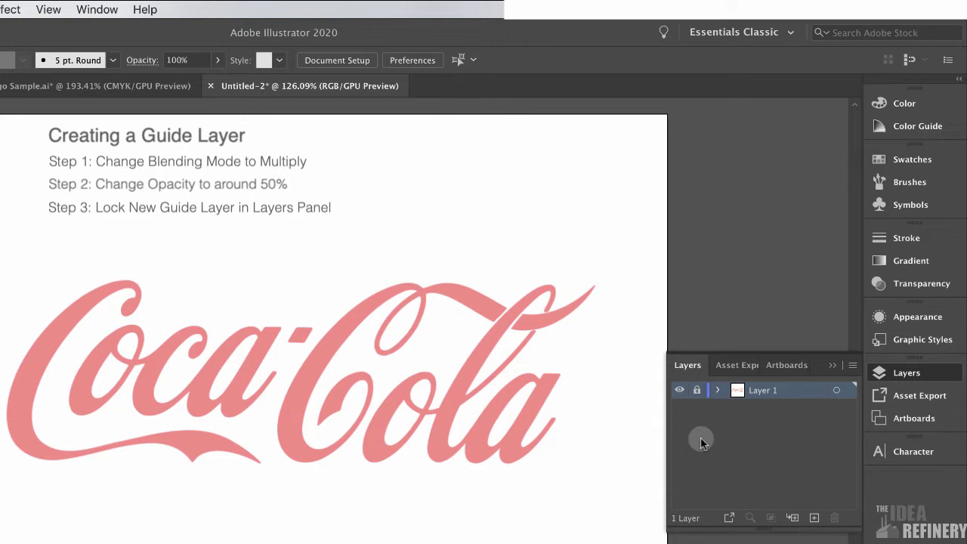
{"action": "double_click", "coordinate": [760, 392]}
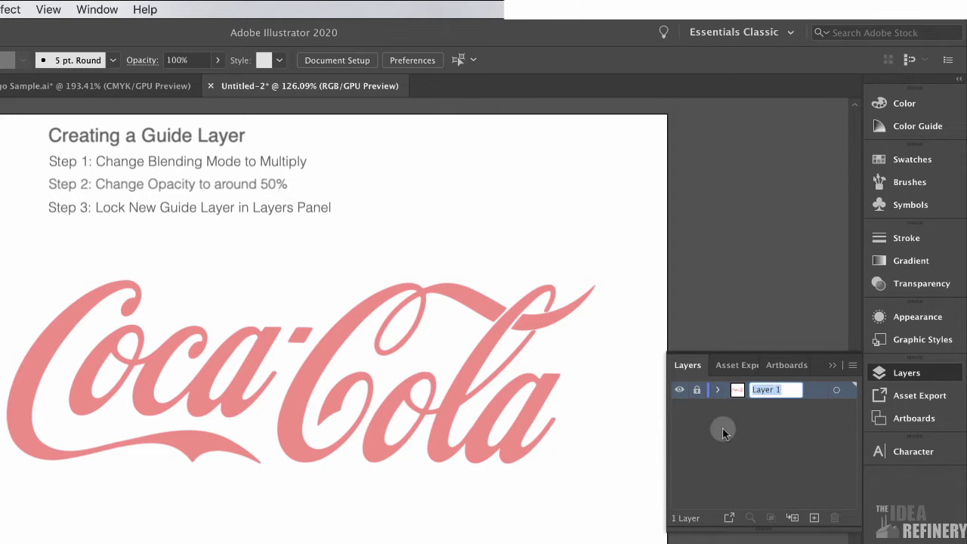
{"action": "type", "text": "Guide"}
{"action": "left_click", "coordinate": [777, 451]}
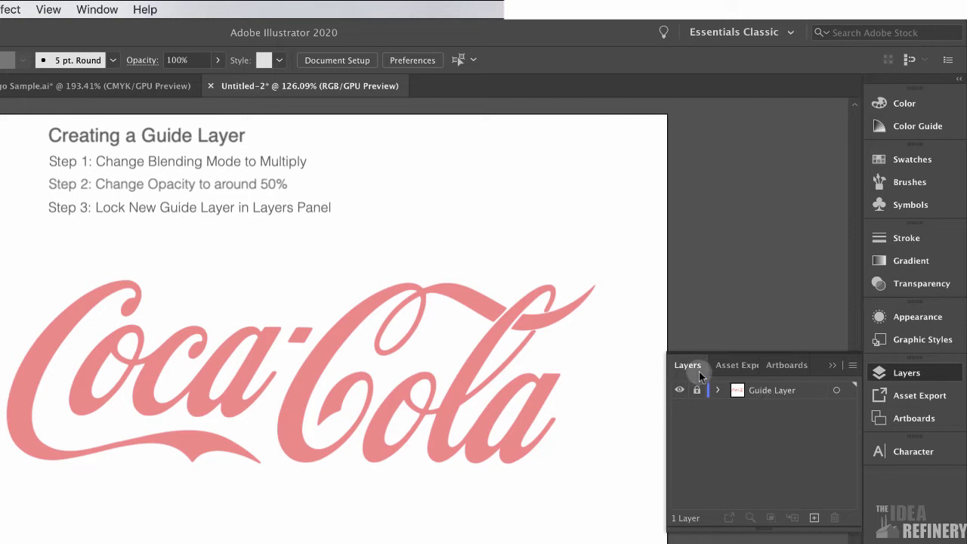
- Add a new layer above Guide Layer and name it 'artwork'
{"action": "left_click", "coordinate": [815, 519]}
{"action": "left_click", "coordinate": [770, 392]}
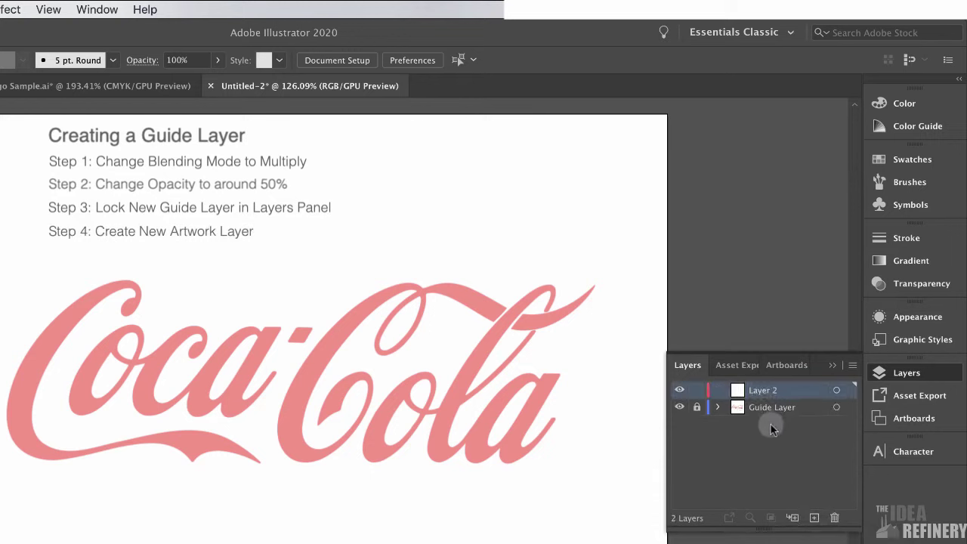
{"action": "left_click", "coordinate": [765, 391]}
{"action": "left_click", "coordinate": [765, 392]}
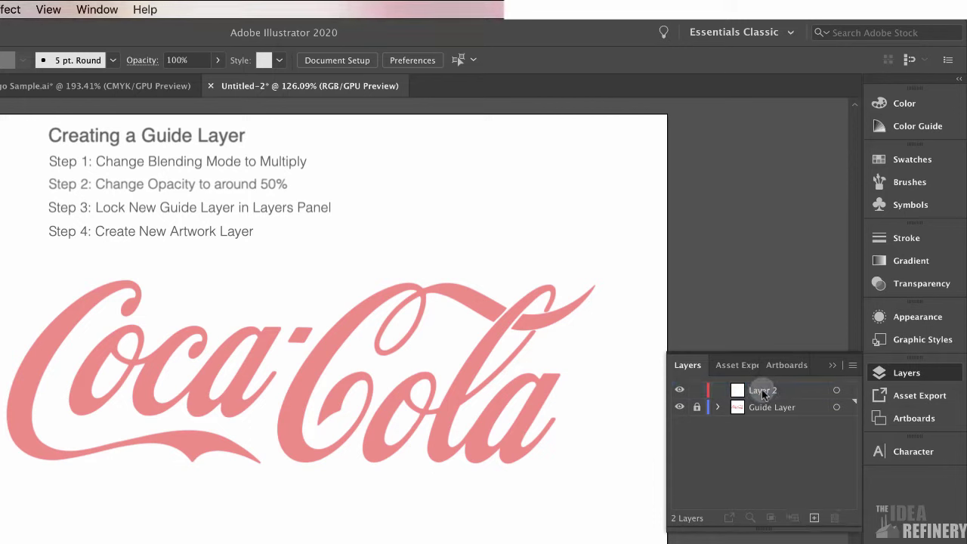
{"action": "double_click", "coordinate": [764, 391]}
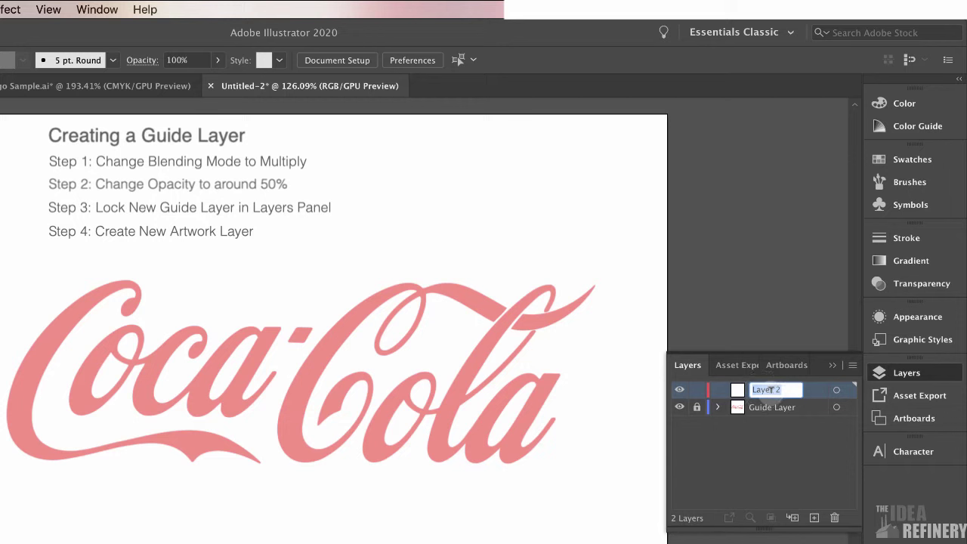
{"action": "type", "text": "artwork"}
{"action": "key", "text": "Return"}
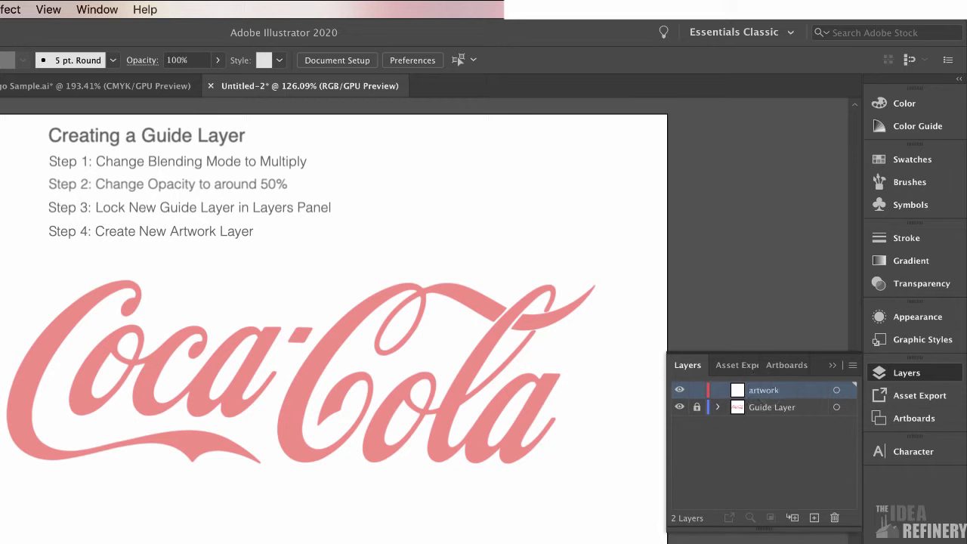
{"action": "left_click", "coordinate": [693, 454]}
{"action": "left_click", "coordinate": [754, 391]}
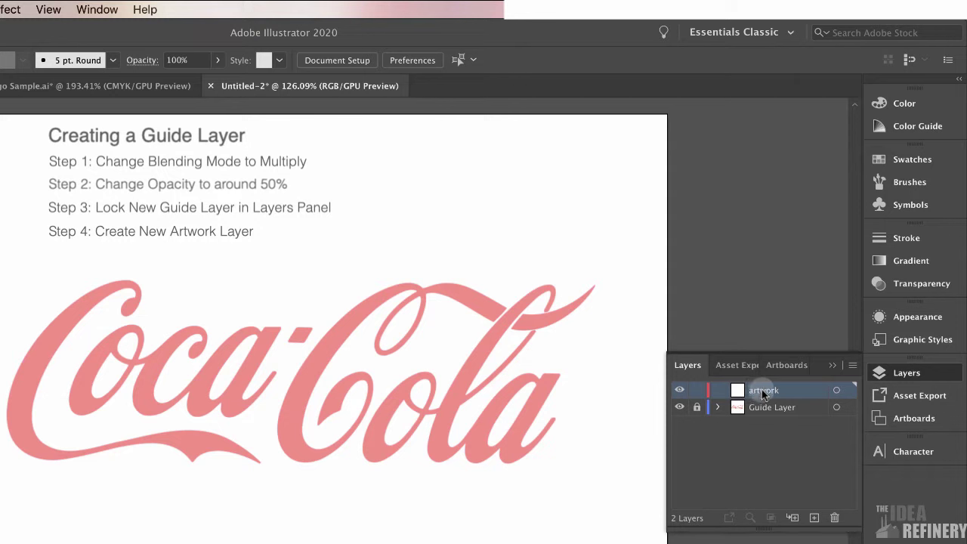
{"action": "left_click", "coordinate": [764, 392]}
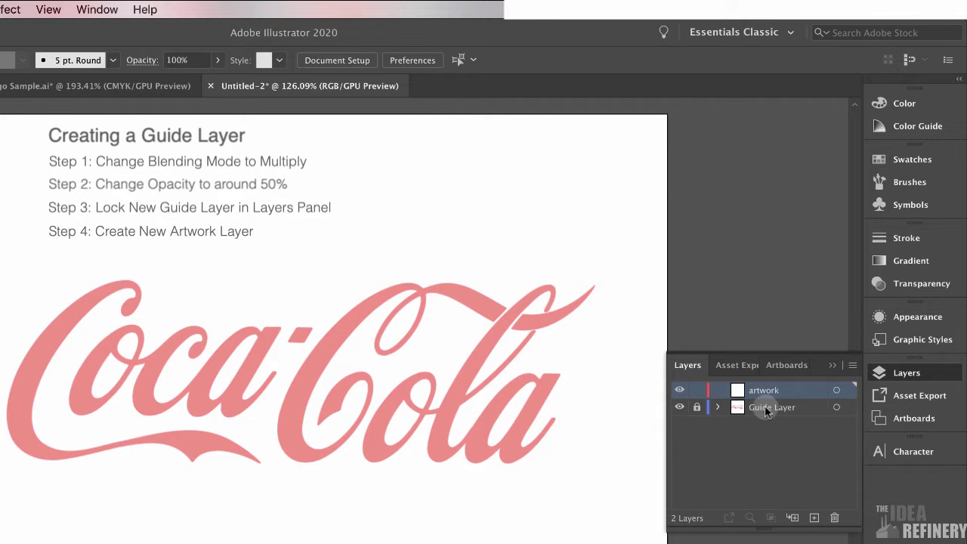
- Move the artwork layer below the locked Guide Layer in the layer stack
{"action": "left_click", "coordinate": [768, 390]}
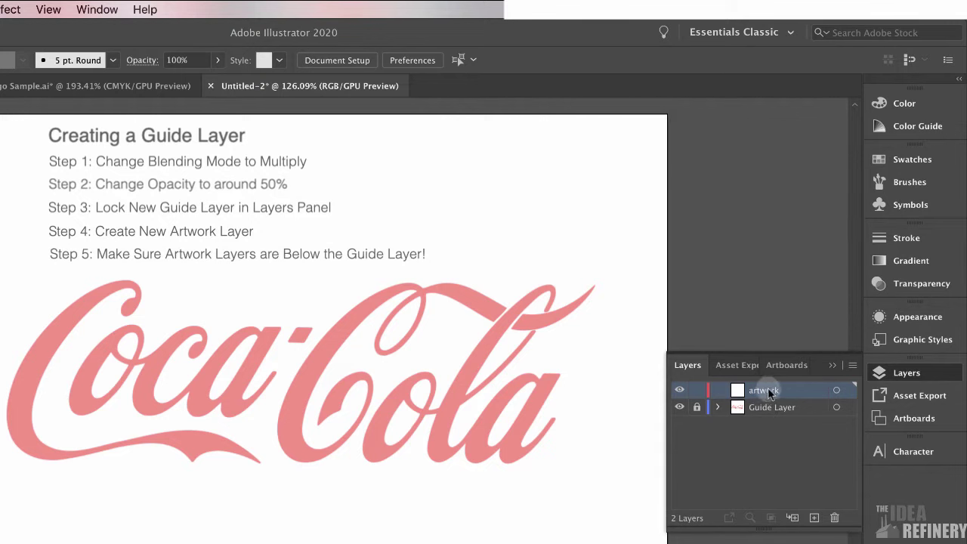
{"action": "left_click_drag", "start_coordinate": [791, 394], "coordinate": [782, 414]}
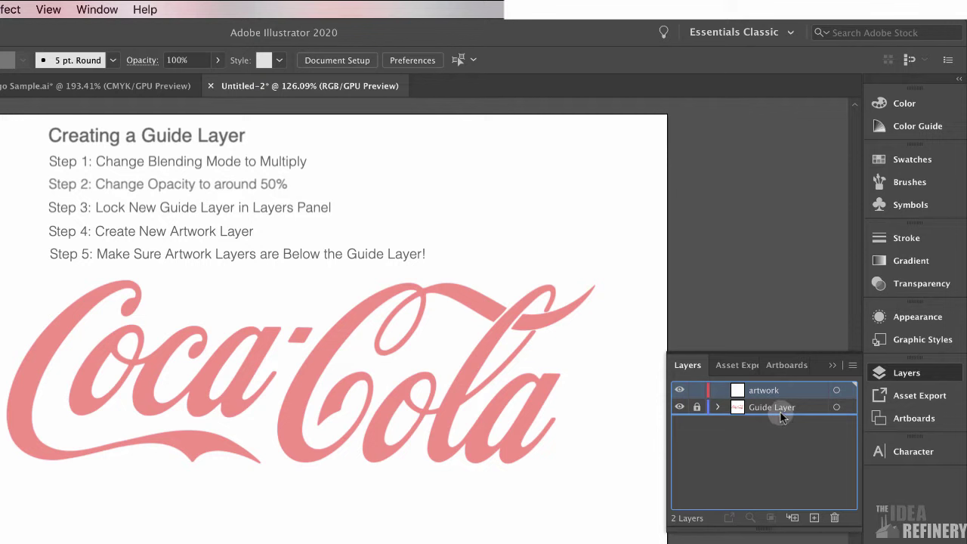
{"action": "left_click_drag", "start_coordinate": [781, 416], "coordinate": [756, 426]}
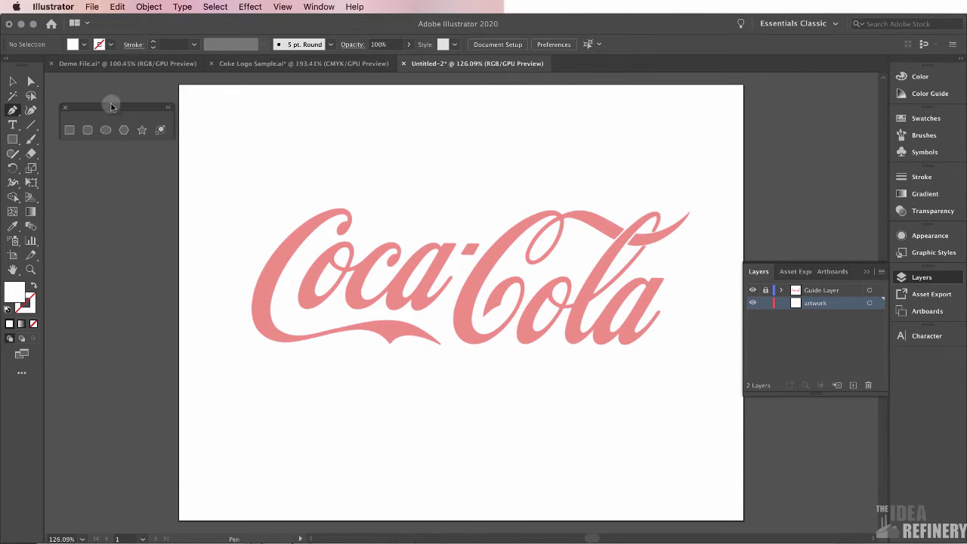
{"action": "left_click_drag", "start_coordinate": [112, 106], "coordinate": [104, 106]}
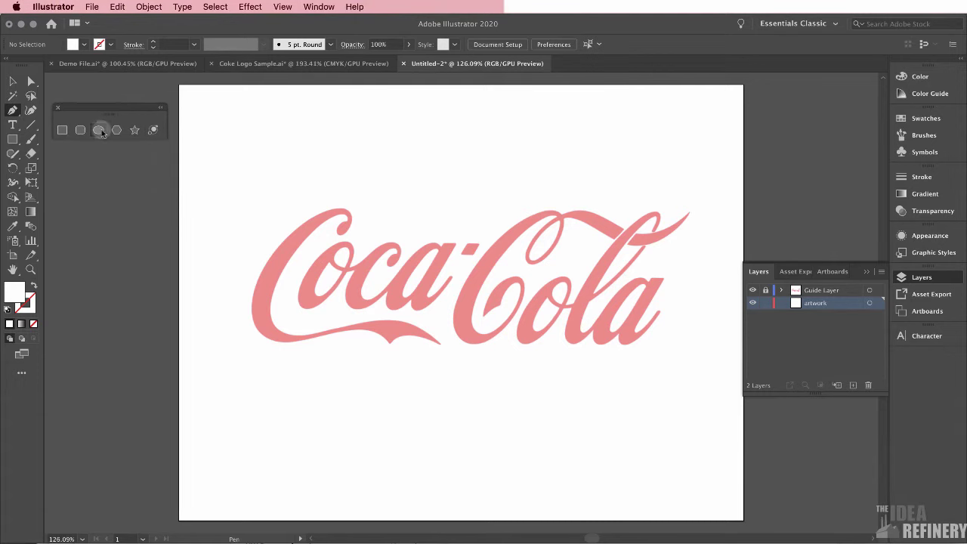
- Draw a 1.024 in circle above the logo and give it a black 1 pt stroke
{"action": "left_click", "coordinate": [99, 130]}
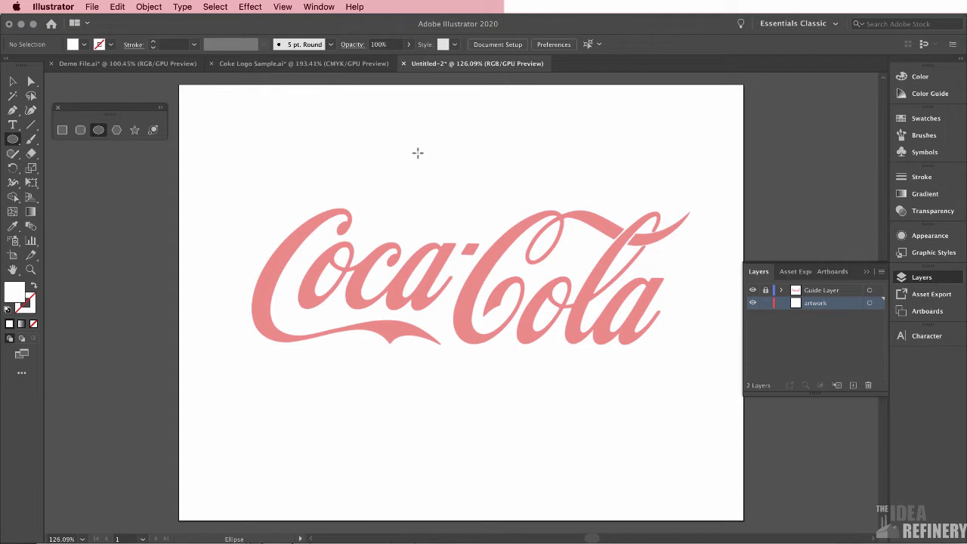
{"action": "left_click_drag", "start_coordinate": [418, 155], "coordinate": [471, 207]}
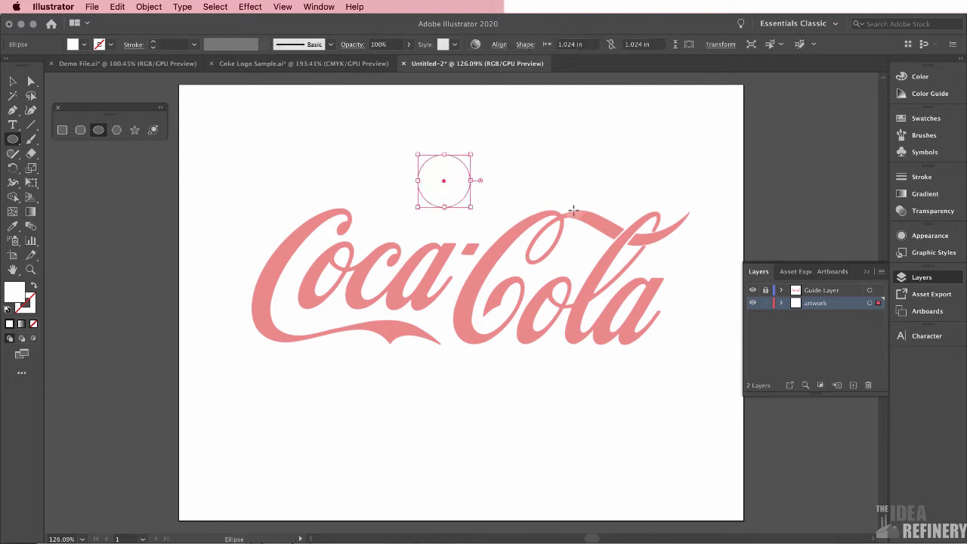
{"action": "left_click", "coordinate": [916, 76]}
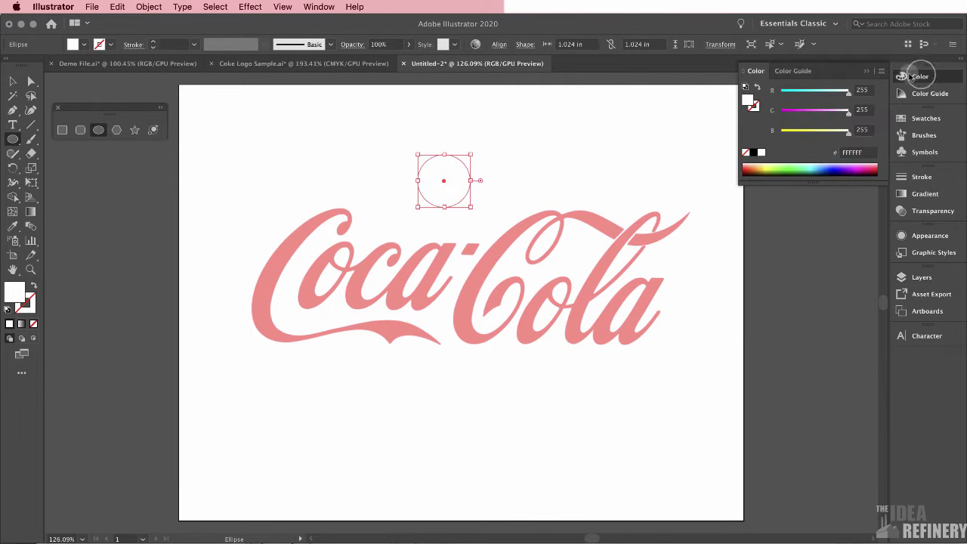
{"action": "left_click", "coordinate": [756, 109]}
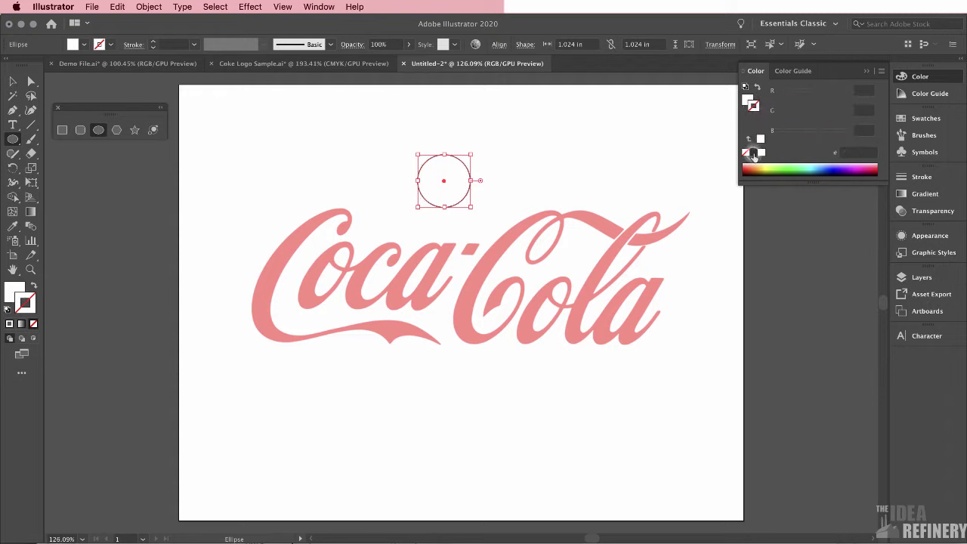
{"action": "left_click", "coordinate": [753, 153]}
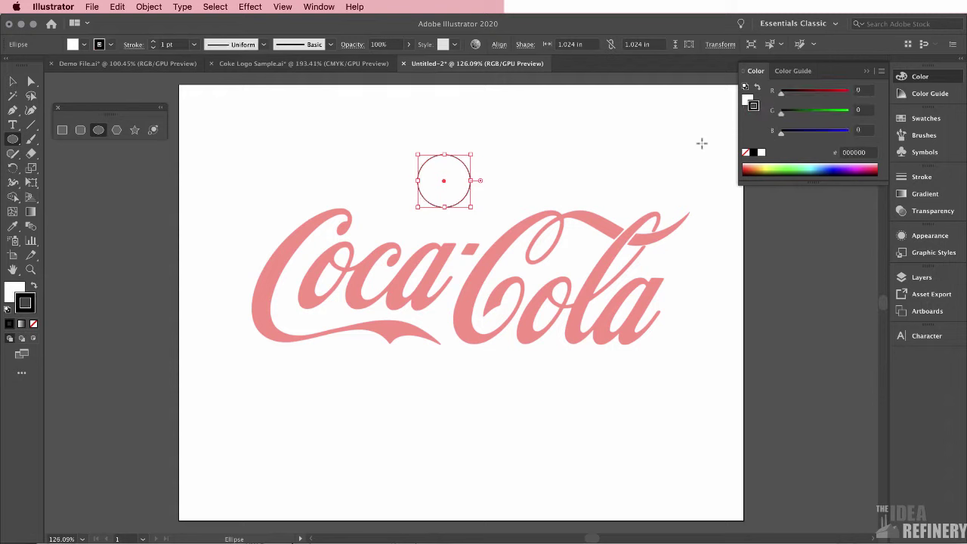
- Zoom in closely on the circle and switch to Direct Selection
{"action": "key", "text": "z"}
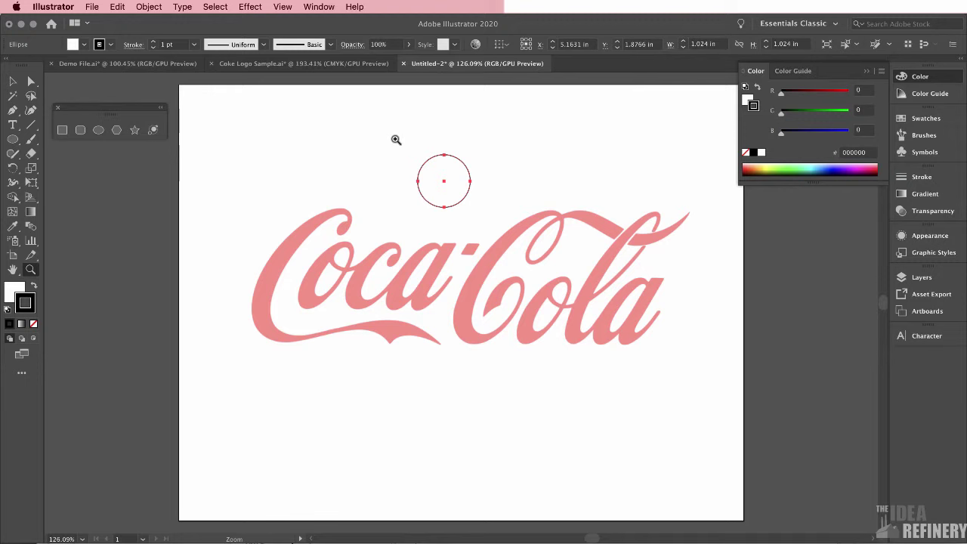
{"action": "left_click_drag", "start_coordinate": [396, 142], "coordinate": [502, 229]}
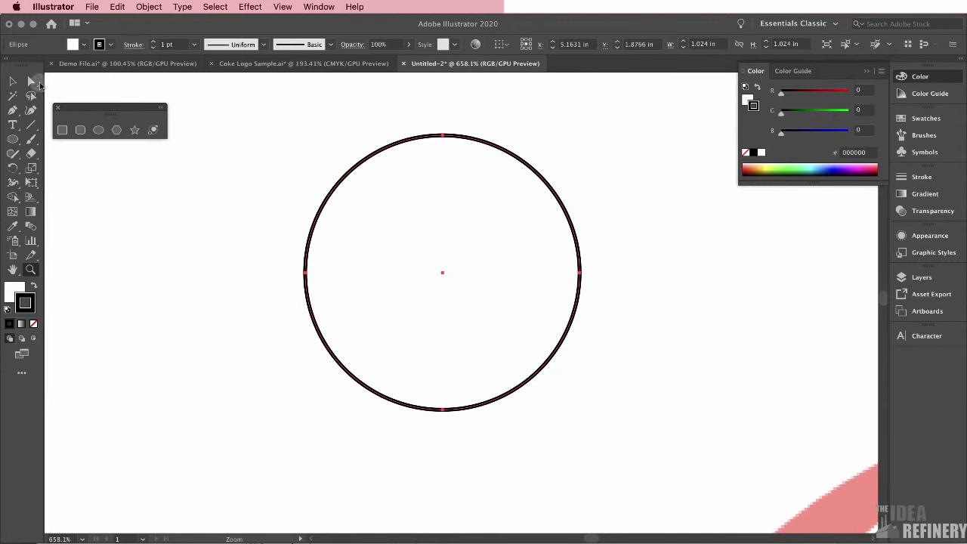
{"action": "left_click", "coordinate": [30, 81]}
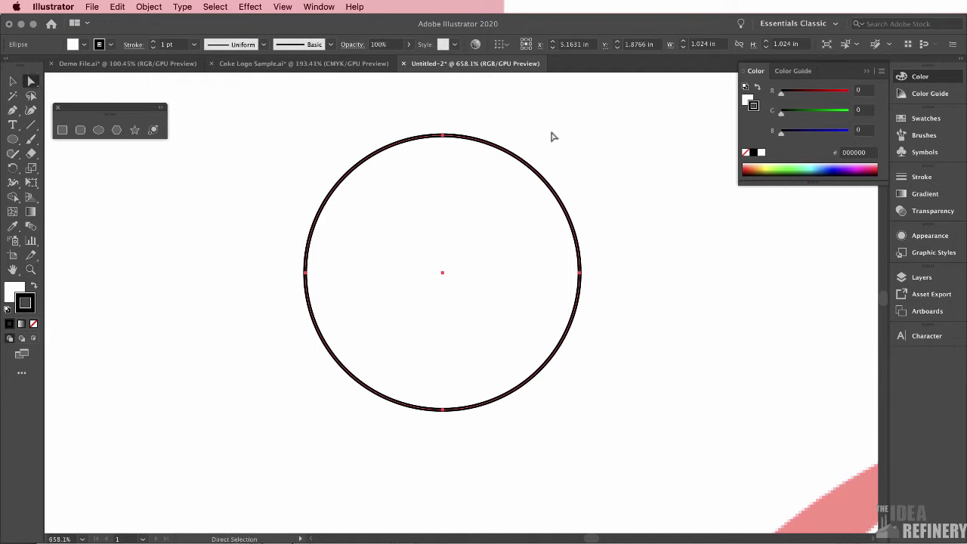
- Select the circle's top, right and bottom anchors to reveal their direction handles
{"action": "left_click", "coordinate": [444, 137]}
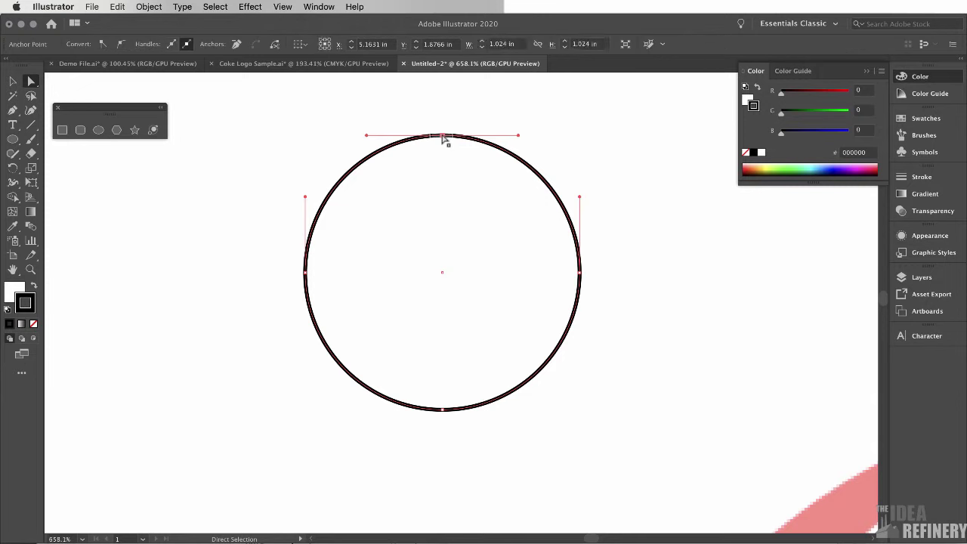
{"action": "left_click", "coordinate": [578, 273]}
{"action": "left_click", "coordinate": [445, 137]}
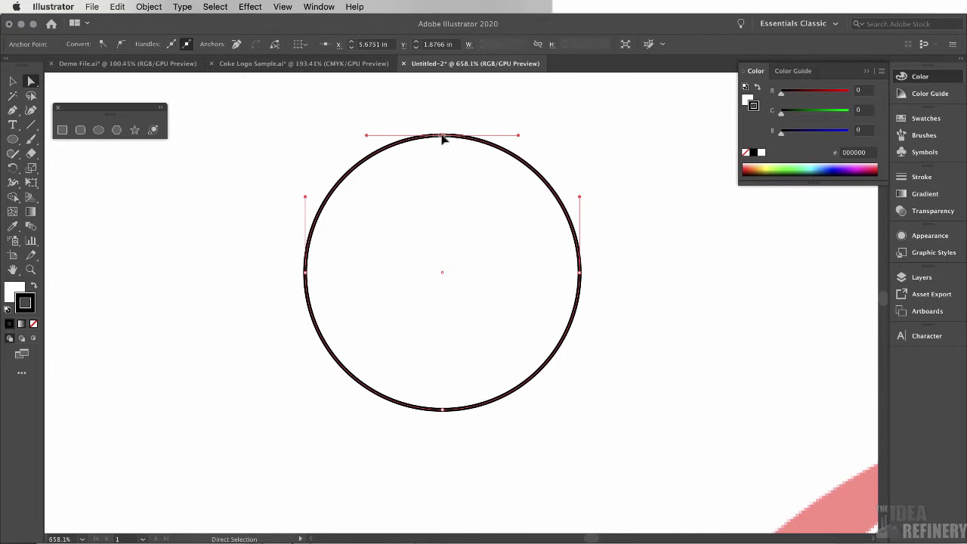
{"action": "left_click", "coordinate": [579, 274]}
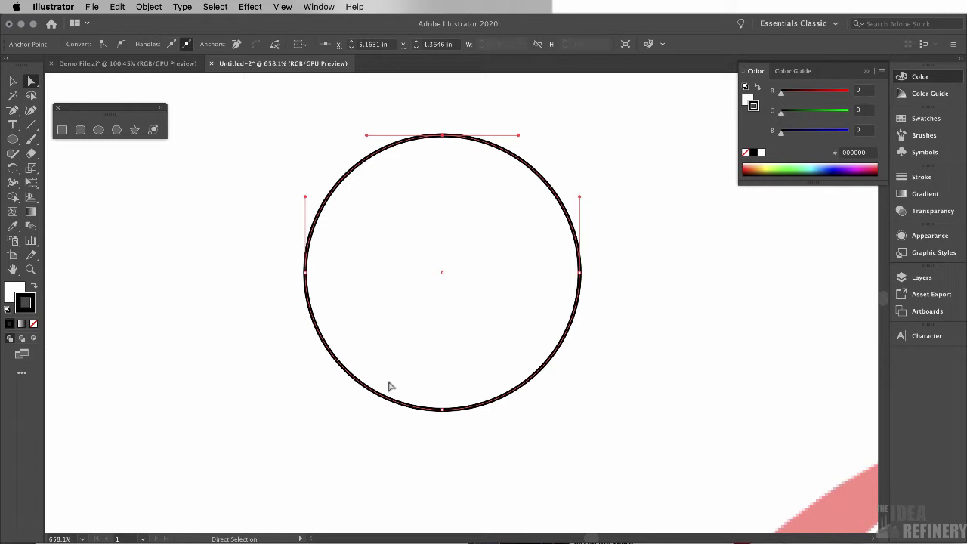
{"action": "left_click", "coordinate": [31, 80]}
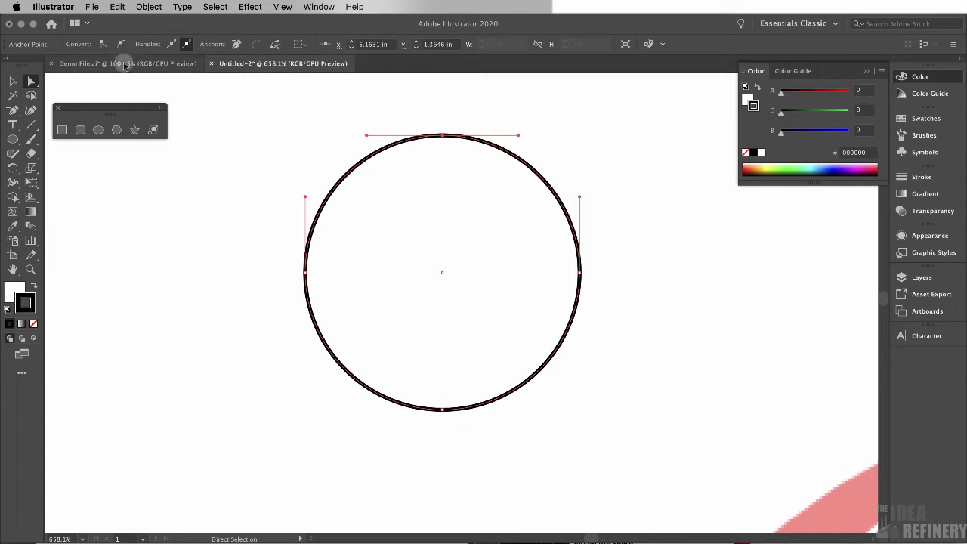
{"action": "left_click", "coordinate": [443, 410]}
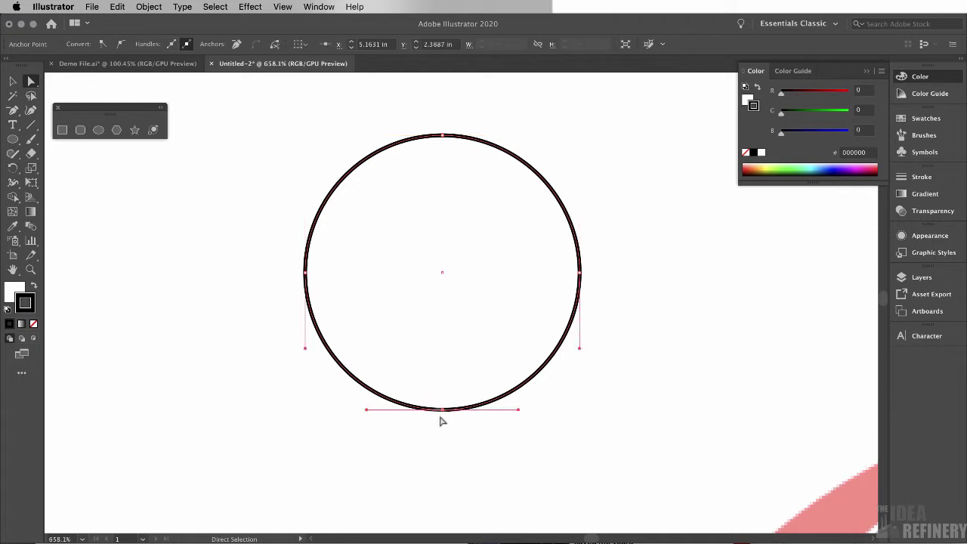
- Delete the circle's bottom anchor, then check the arc's left, top and right anchors
{"action": "key", "text": "Delete"}
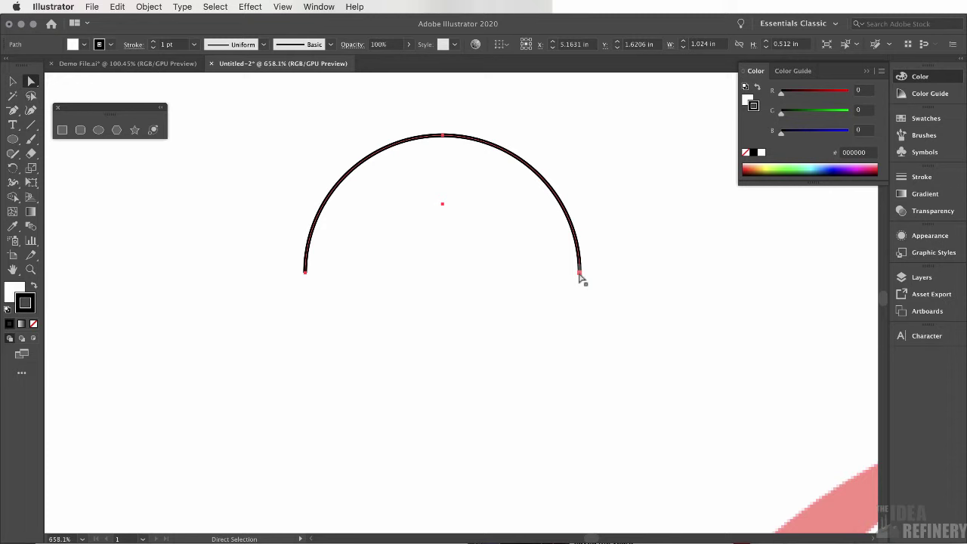
{"action": "left_click", "coordinate": [306, 273]}
{"action": "left_click", "coordinate": [443, 137]}
{"action": "left_click", "coordinate": [581, 273]}
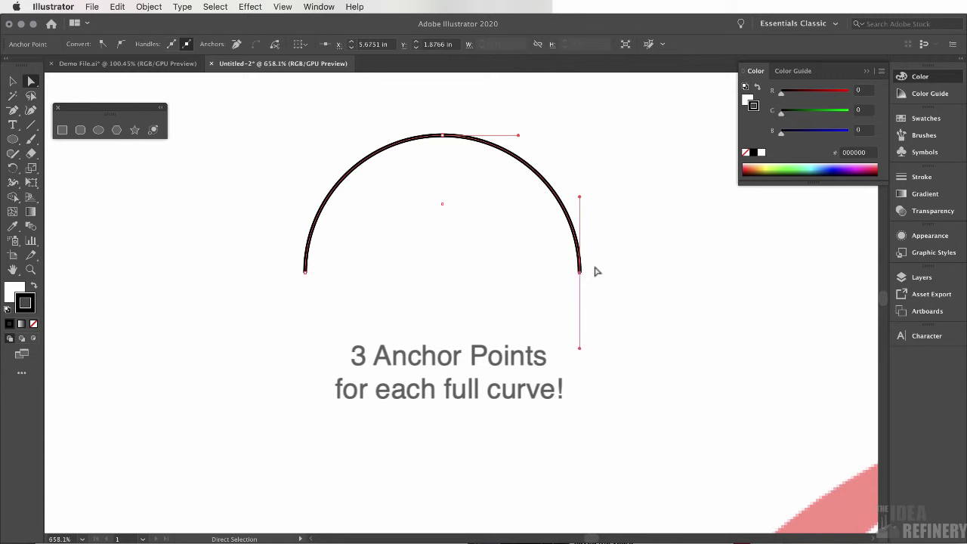
{"action": "left_click_drag", "start_coordinate": [12, 109], "coordinate": [160, 125]}
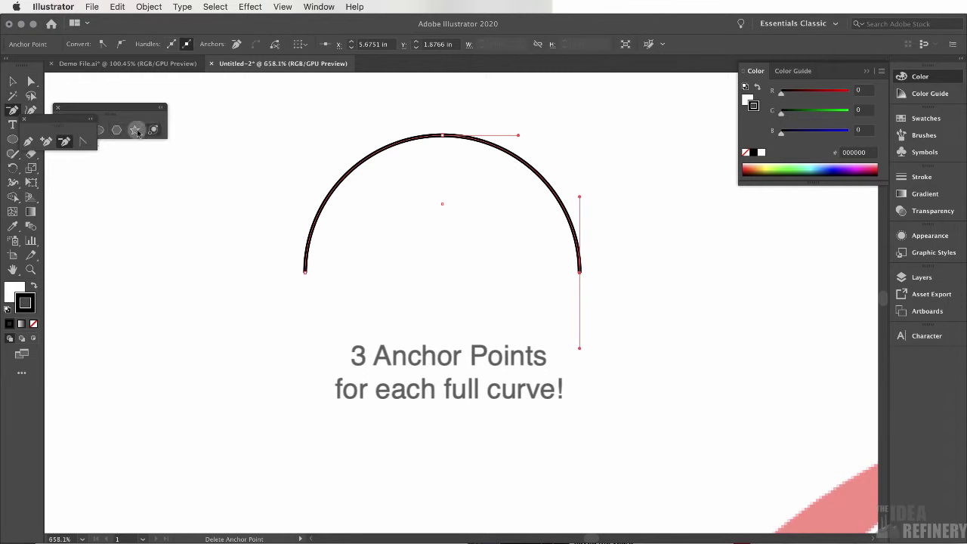
- Add an anchor on the arc's upper-left, reshape it, then undo the dip
{"action": "left_click_drag", "start_coordinate": [70, 118], "coordinate": [196, 183]}
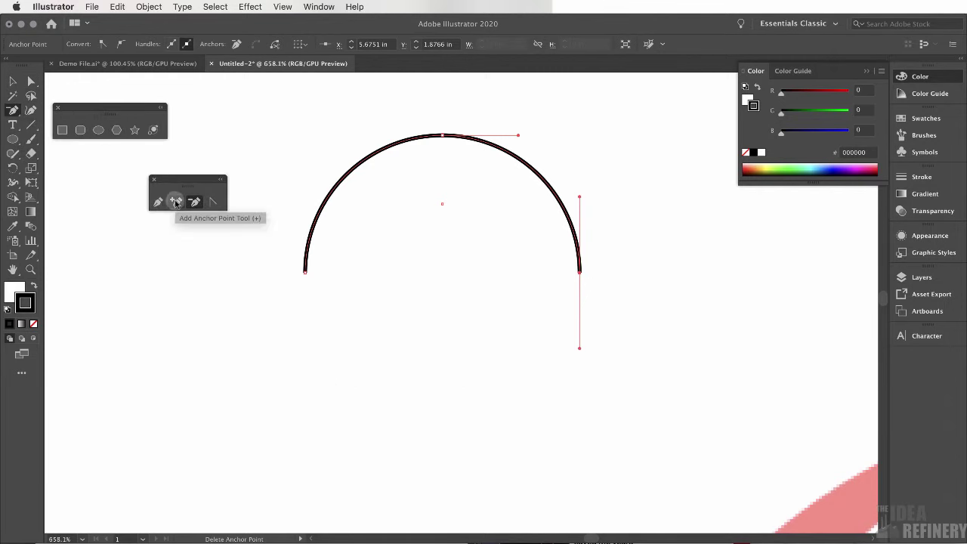
{"action": "left_click", "coordinate": [176, 202]}
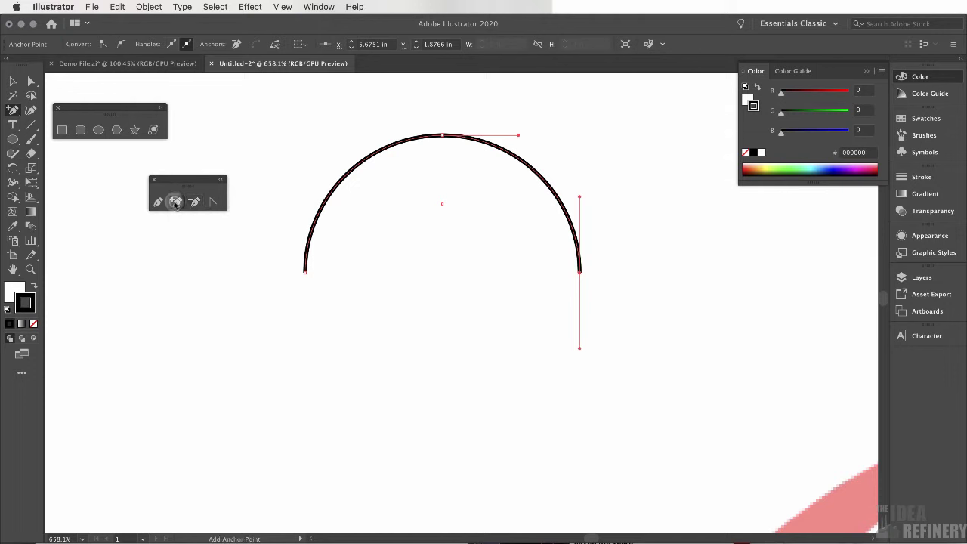
{"action": "left_click", "coordinate": [360, 162]}
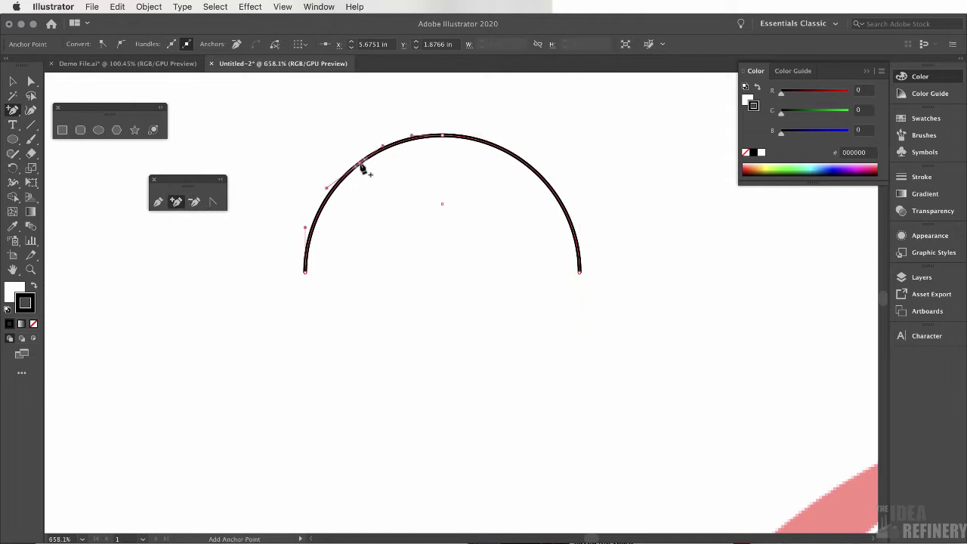
{"action": "key", "text": "a"}
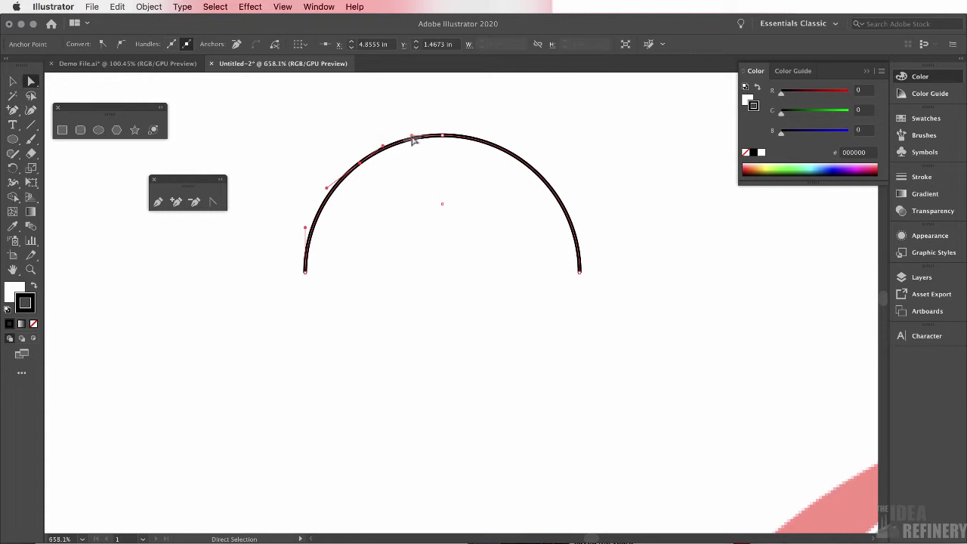
{"action": "left_click_drag", "start_coordinate": [412, 139], "coordinate": [401, 169]}
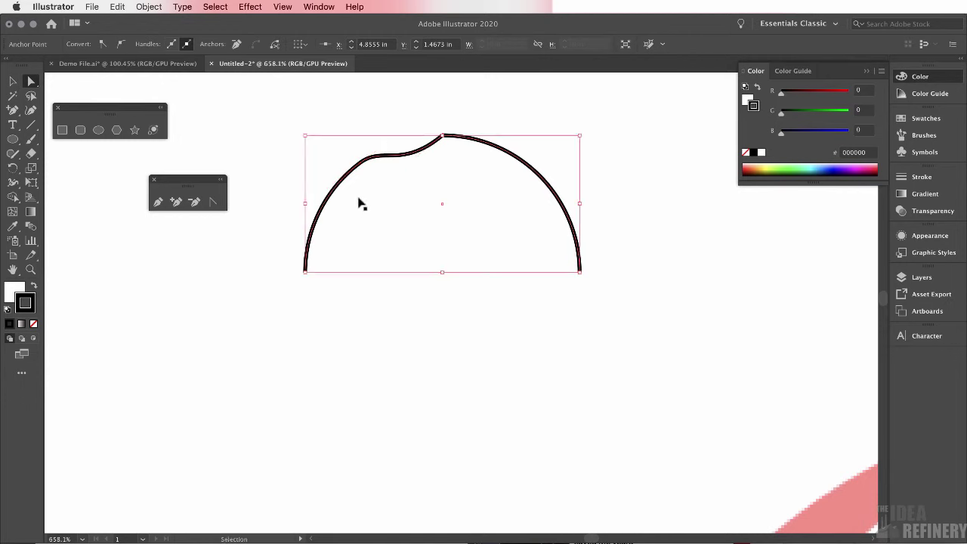
{"action": "key", "text": "super+z"}
{"action": "key", "text": "super+z"}
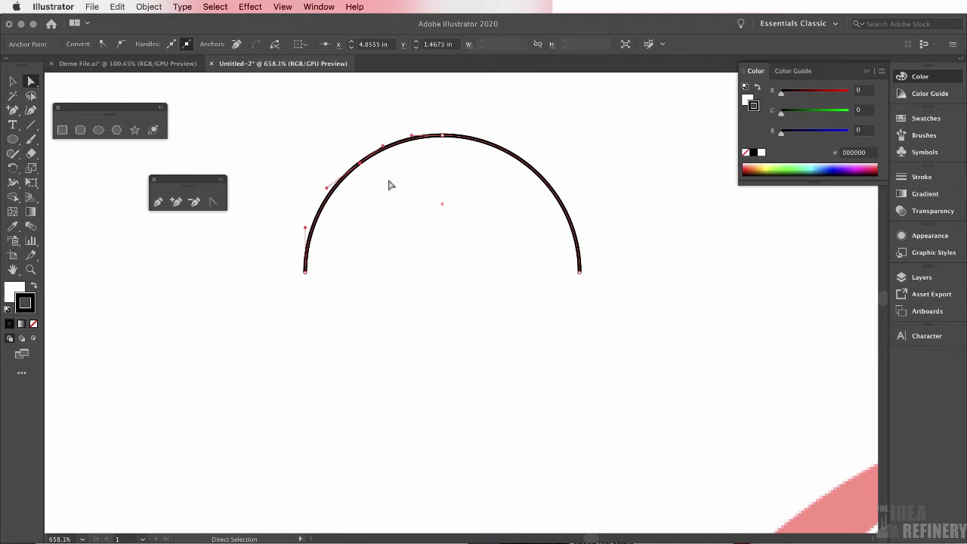
{"action": "key", "text": "minus"}
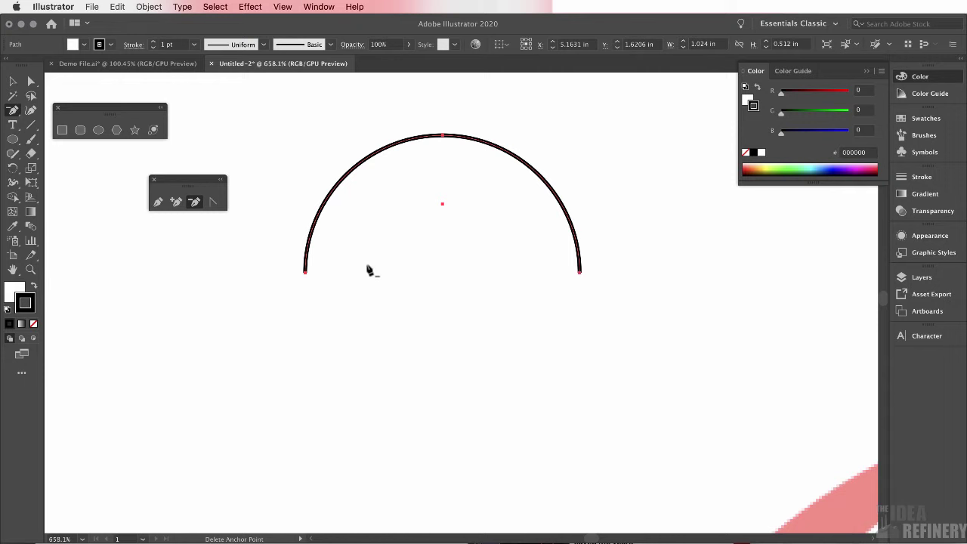
- Remove the arc's top anchor, round it by raising both side handles, then delete the arc
{"action": "left_click", "coordinate": [444, 140]}
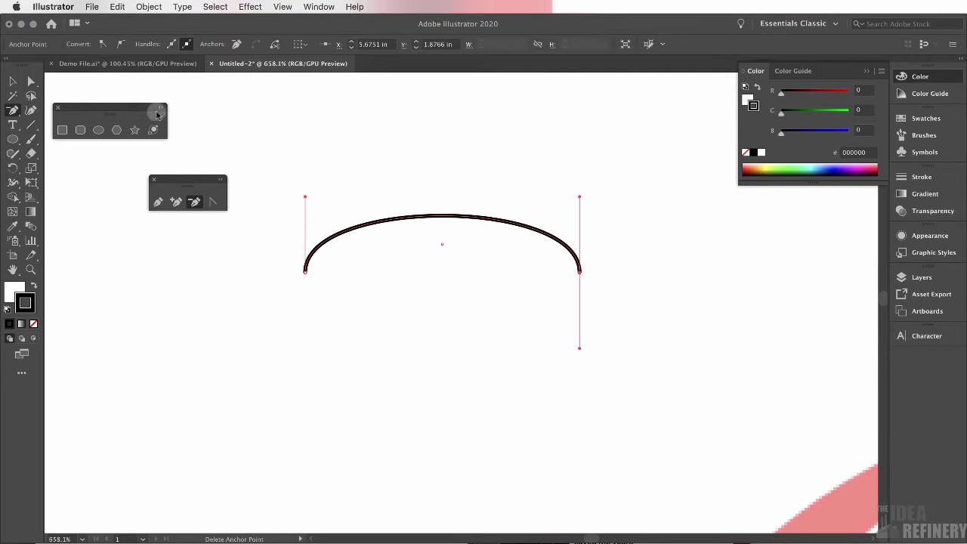
{"action": "left_click", "coordinate": [31, 81]}
{"action": "left_click_drag", "start_coordinate": [306, 199], "coordinate": [315, 115]}
{"action": "left_click_drag", "start_coordinate": [580, 199], "coordinate": [570, 121]}
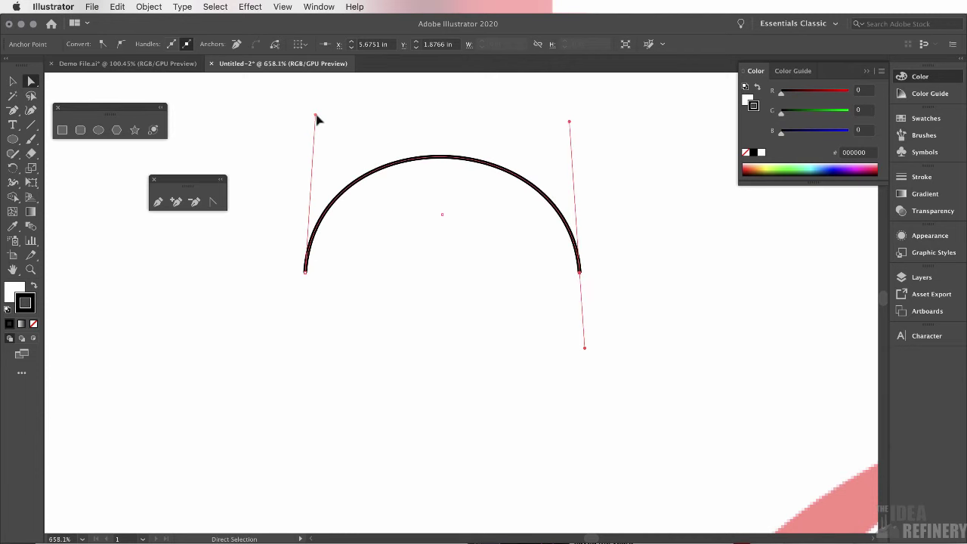
{"action": "left_click_drag", "start_coordinate": [316, 117], "coordinate": [314, 106]}
{"action": "left_click_drag", "start_coordinate": [446, 157], "coordinate": [447, 151]}
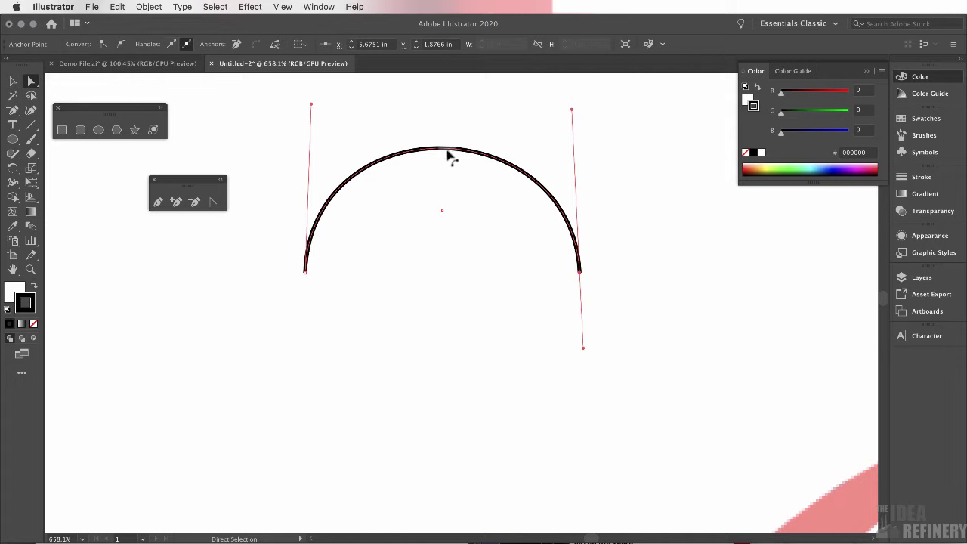
{"action": "key", "text": "v"}
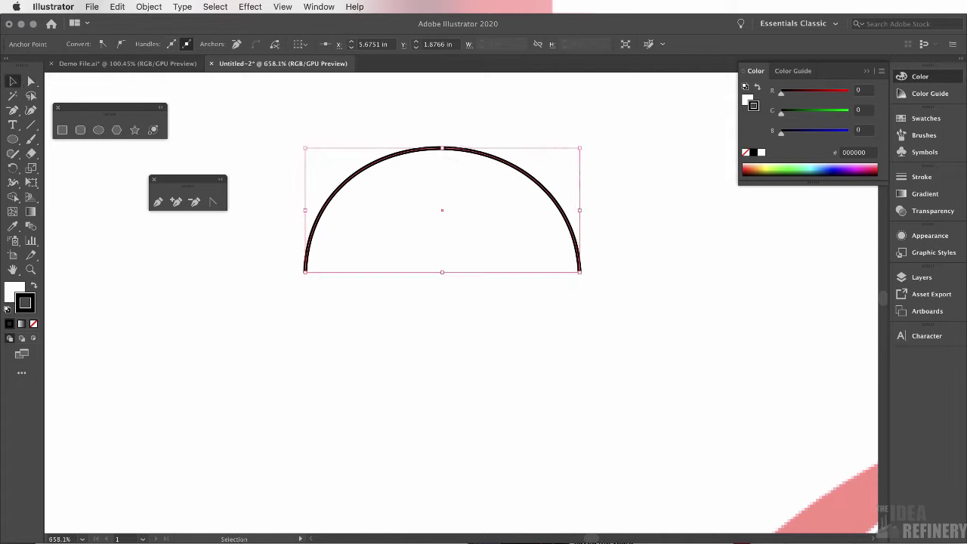
{"action": "key", "text": "Delete"}
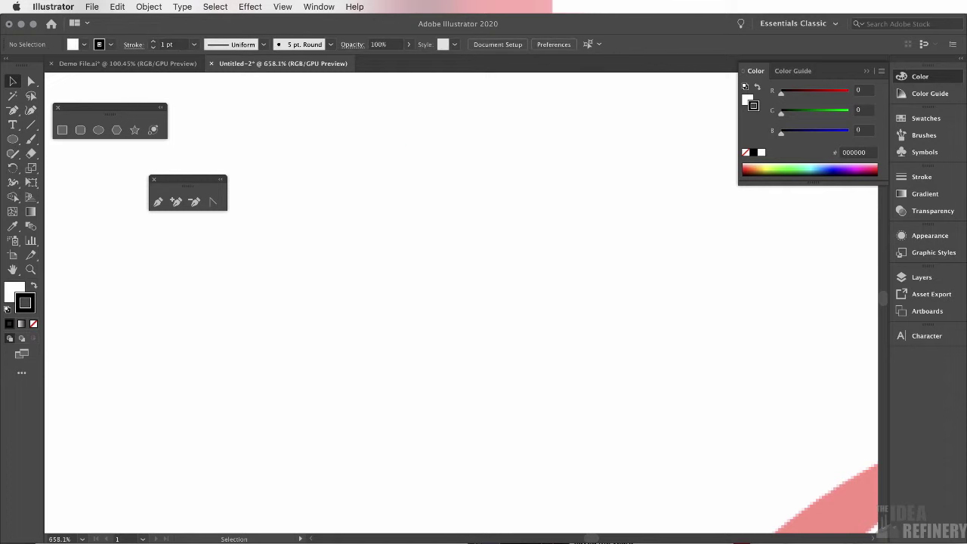
- Fit the whole artboard with the pink Coca-Cola guide into the window
{"action": "key", "text": "a"}
{"action": "key", "text": "super+0"}
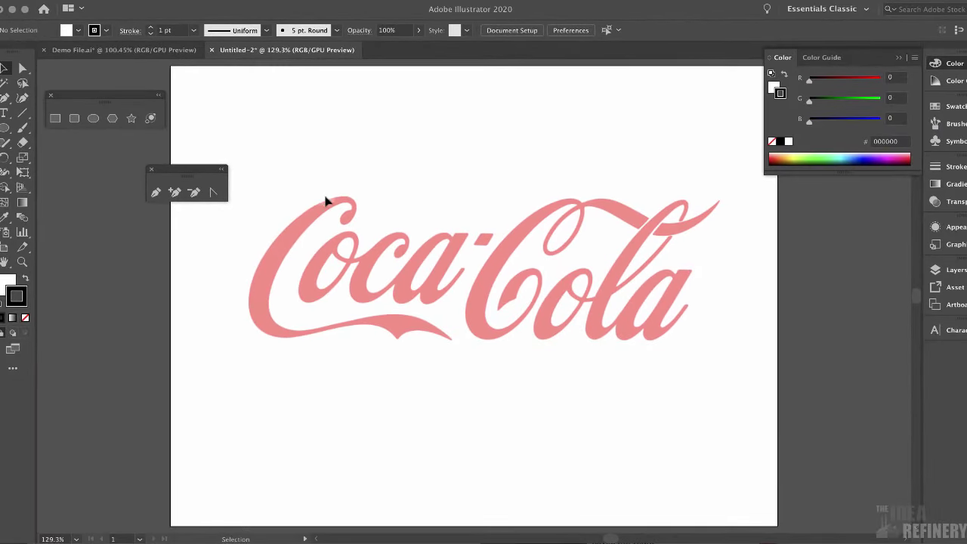
- Zoom in on the logo's capital C and pan to frame it with the word Coca
{"action": "key", "text": "z"}
{"action": "left_click_drag", "start_coordinate": [254, 178], "coordinate": [383, 300]}
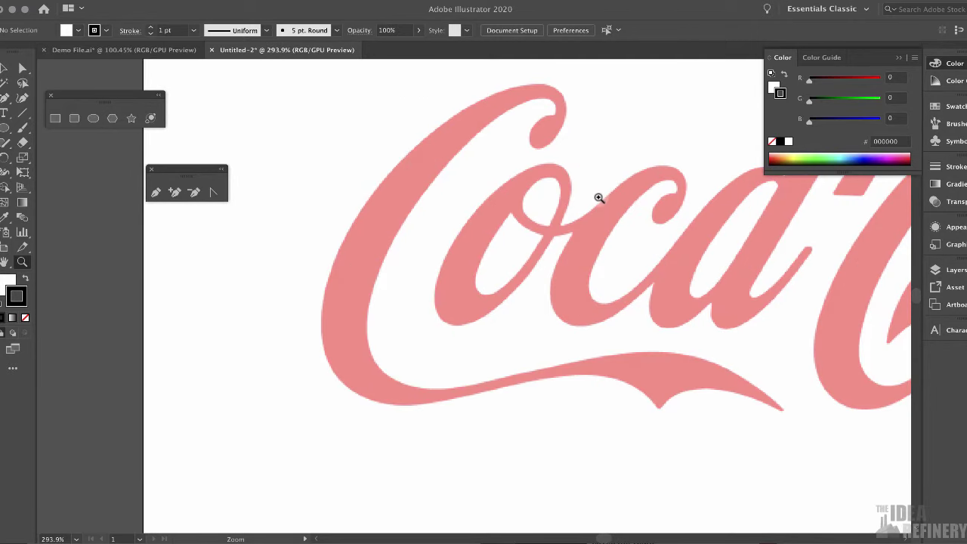
{"action": "left_click", "coordinate": [4, 263]}
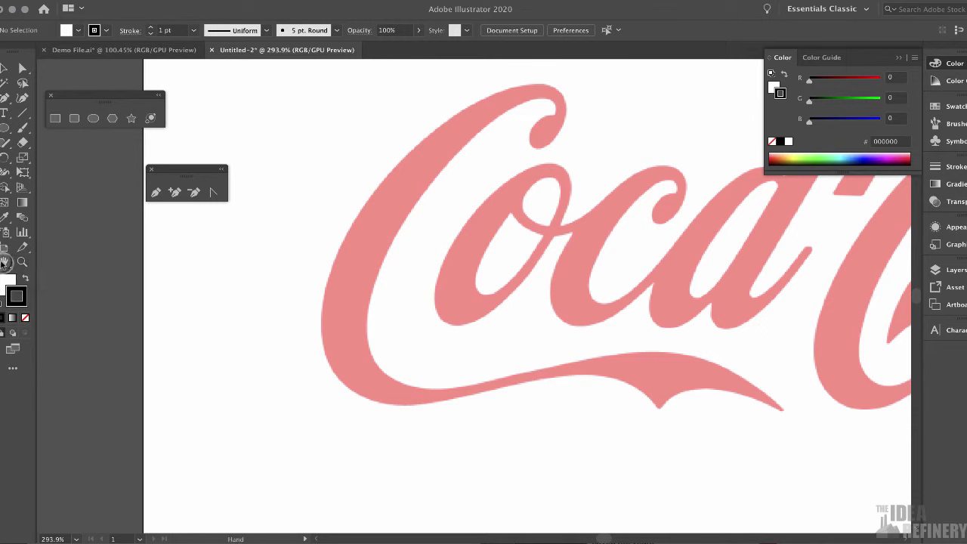
{"action": "left_click_drag", "start_coordinate": [539, 242], "coordinate": [313, 255]}
{"action": "left_click_drag", "start_coordinate": [428, 235], "coordinate": [801, 253]}
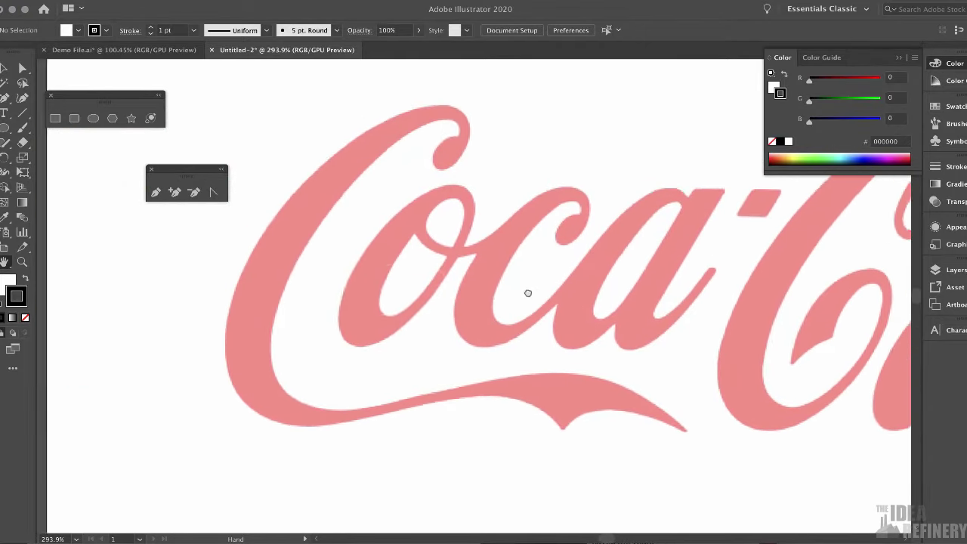
{"action": "left_click_drag", "start_coordinate": [529, 293], "coordinate": [540, 265]}
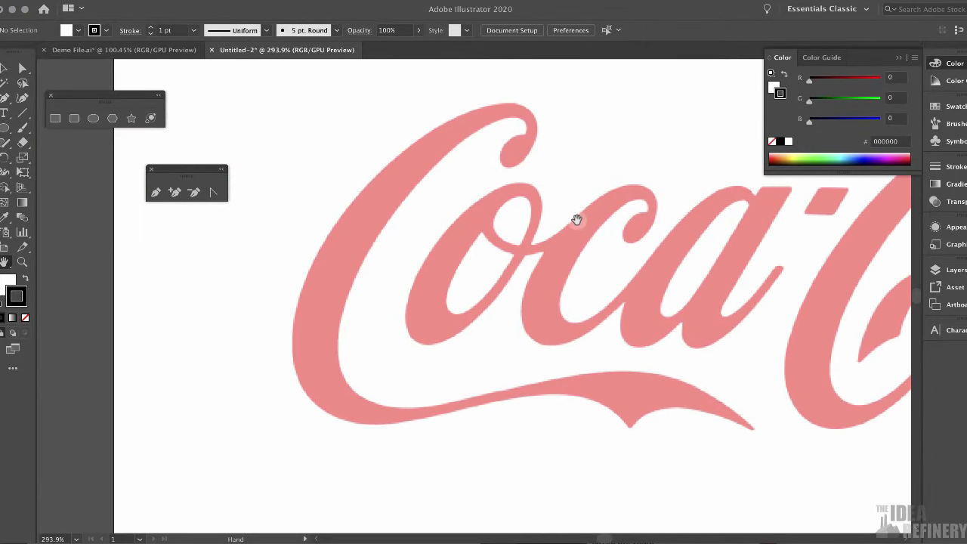
{"action": "left_click", "coordinate": [155, 193]}
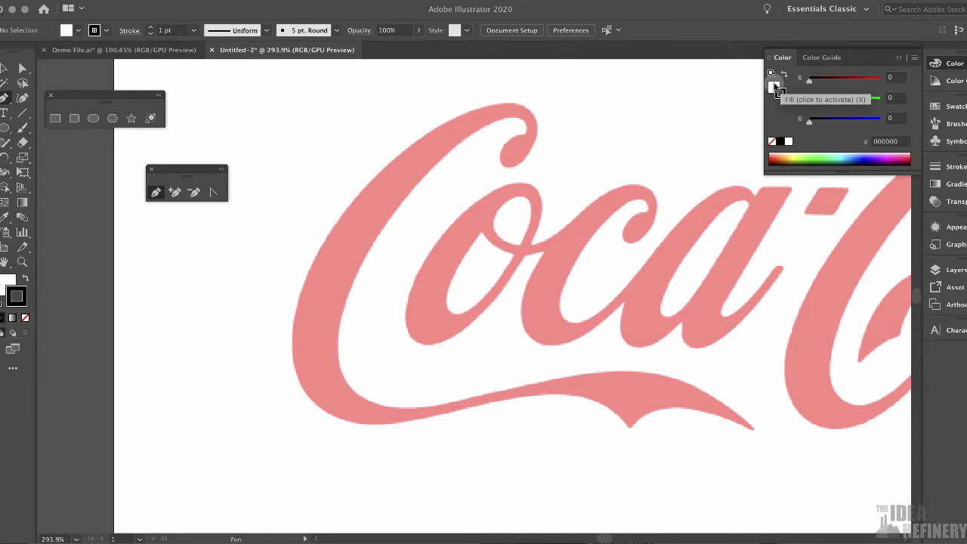
- Set the fill colour to None in the Color panel
{"action": "double_click", "coordinate": [777, 88]}
{"action": "key", "text": "Return"}
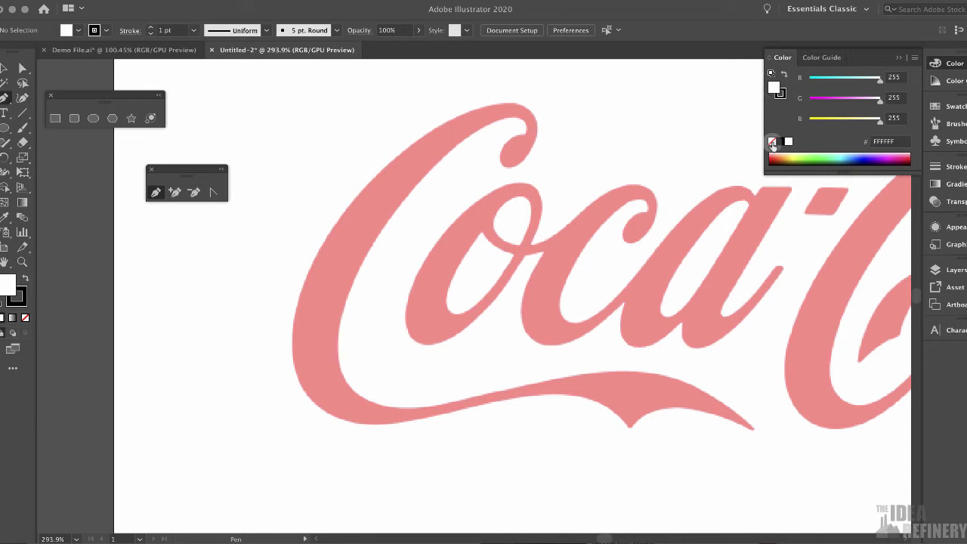
{"action": "left_click", "coordinate": [772, 142]}
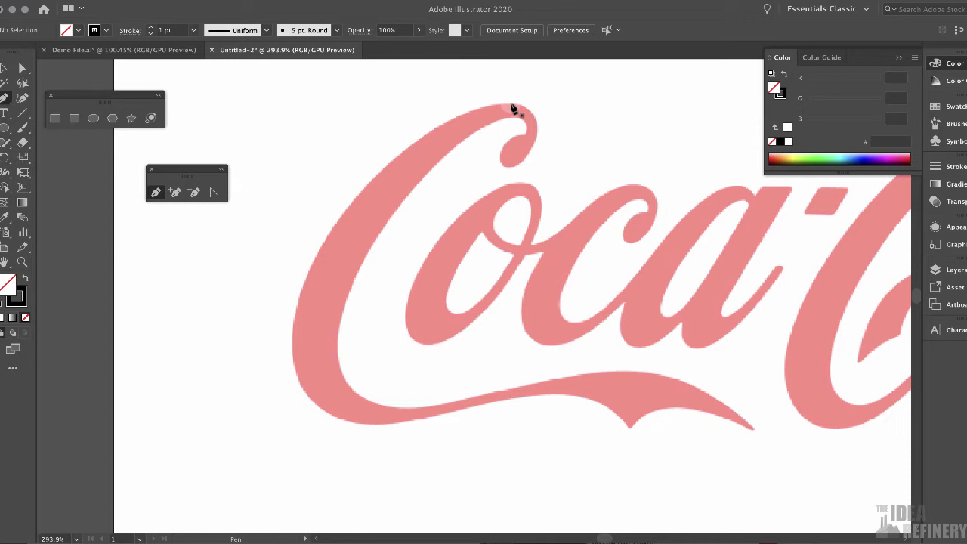
- Trace the C's outer edge with curved Pen anchors from its top down to the bottom
{"action": "left_click_drag", "start_coordinate": [512, 107], "coordinate": [466, 103]}
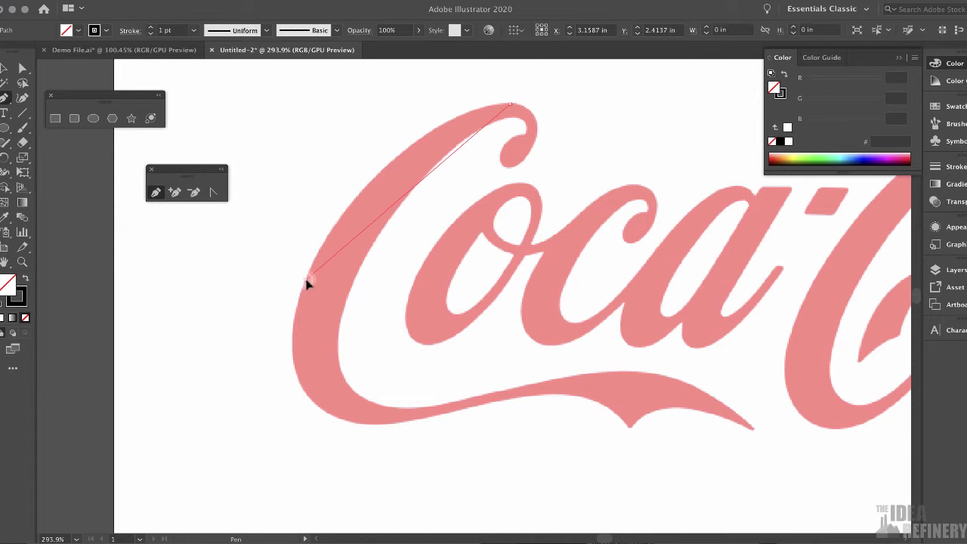
{"action": "left_click_drag", "start_coordinate": [306, 281], "coordinate": [219, 453]}
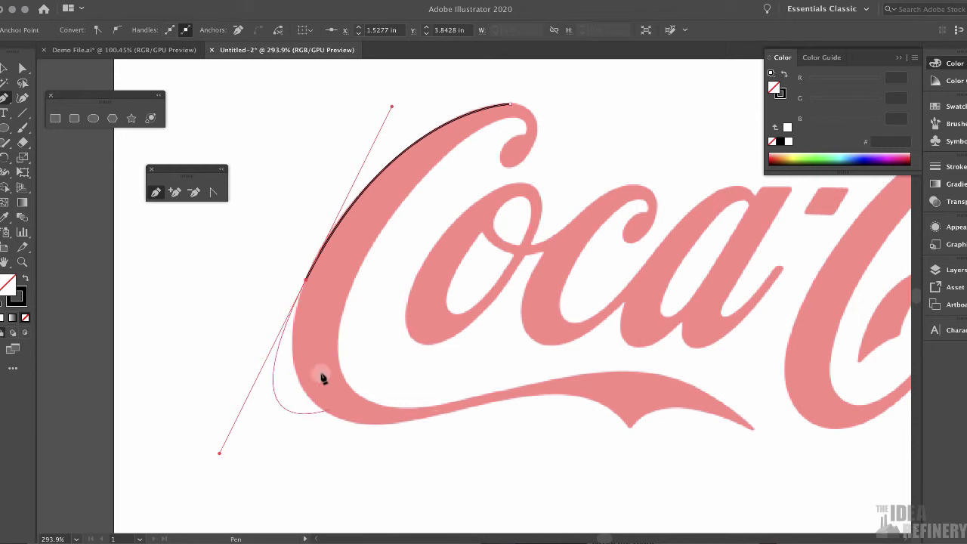
{"action": "left_click", "coordinate": [307, 281]}
{"action": "left_click", "coordinate": [379, 428], "text": "super"}
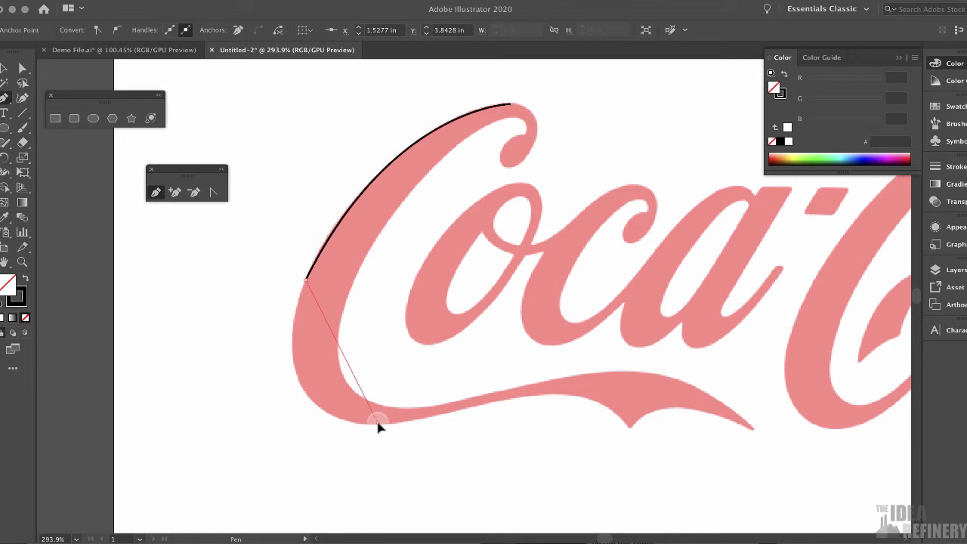
{"action": "left_click_drag", "start_coordinate": [378, 421], "coordinate": [508, 426]}
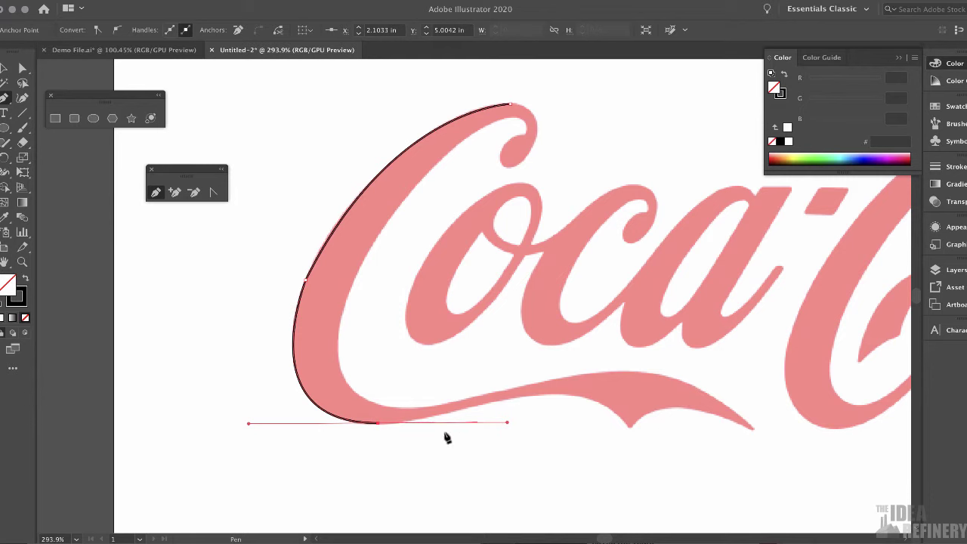
{"action": "left_click", "coordinate": [379, 424]}
- Continue the path along the swash to its lower tip and the tail's end
{"action": "left_click_drag", "start_coordinate": [477, 406], "coordinate": [532, 389]}
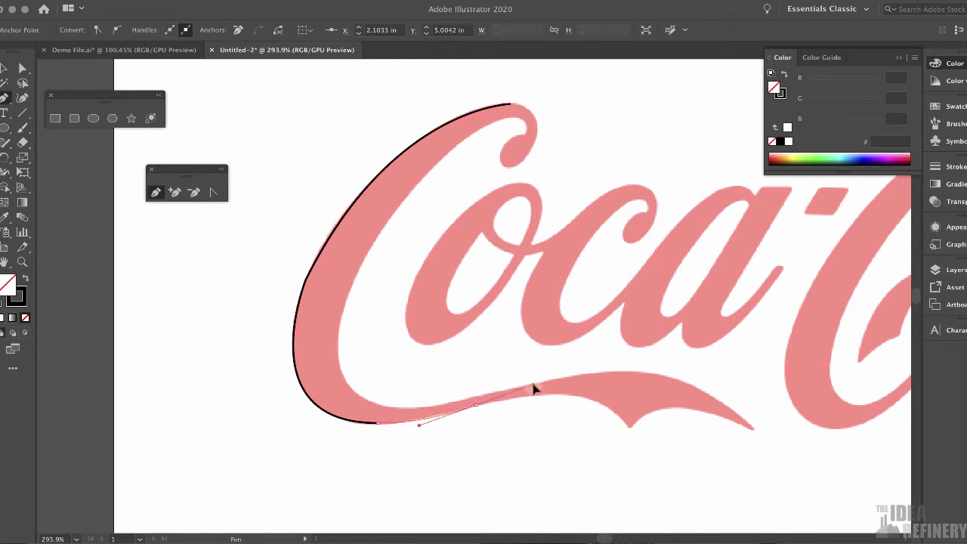
{"action": "left_click_drag", "start_coordinate": [534, 389], "coordinate": [533, 386]}
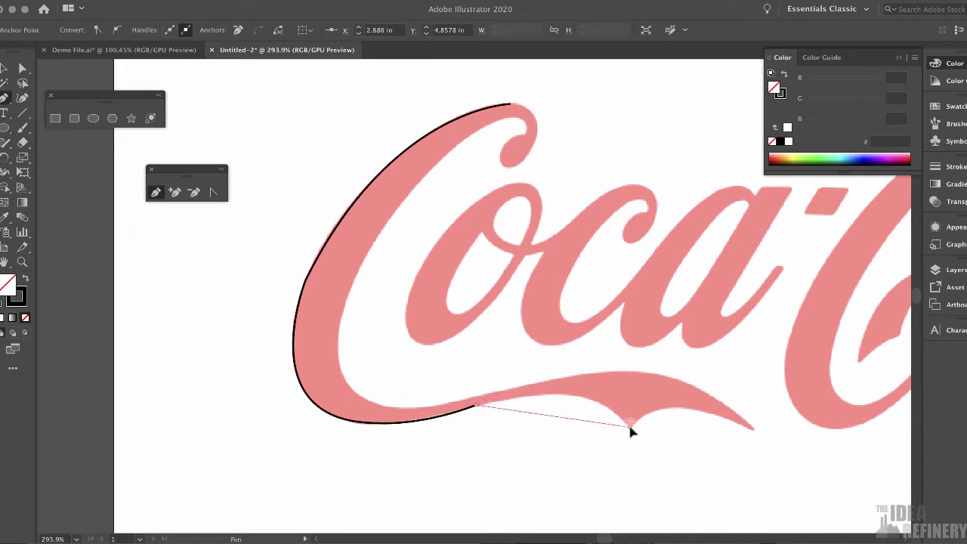
{"action": "mouse_move", "coordinate": [630, 427]}
{"action": "left_mouse_down"}
{"action": "mouse_move", "coordinate": [682, 478]}
{"action": "mouse_move", "coordinate": [671, 488]}
{"action": "left_mouse_up"}
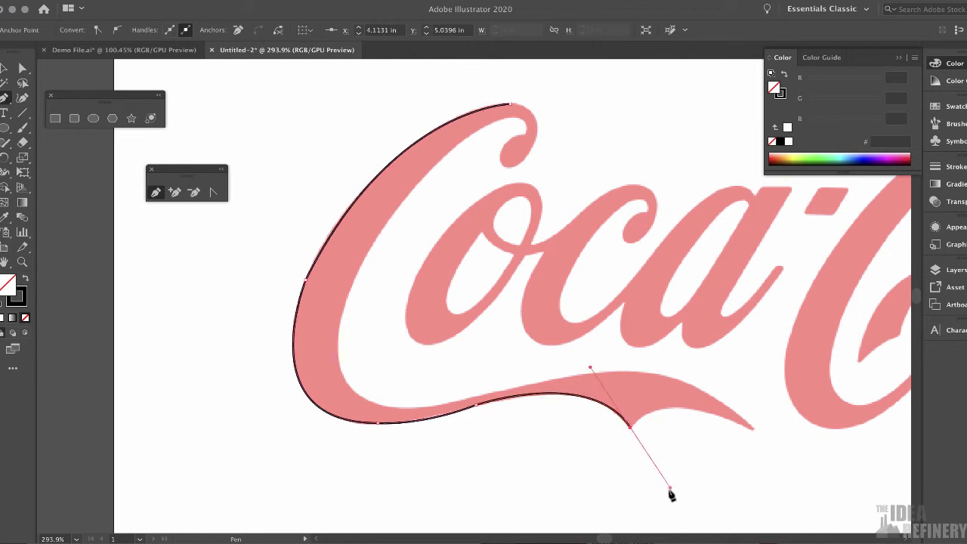
{"action": "left_click", "coordinate": [631, 429]}
{"action": "left_click_drag", "start_coordinate": [755, 431], "coordinate": [851, 479]}
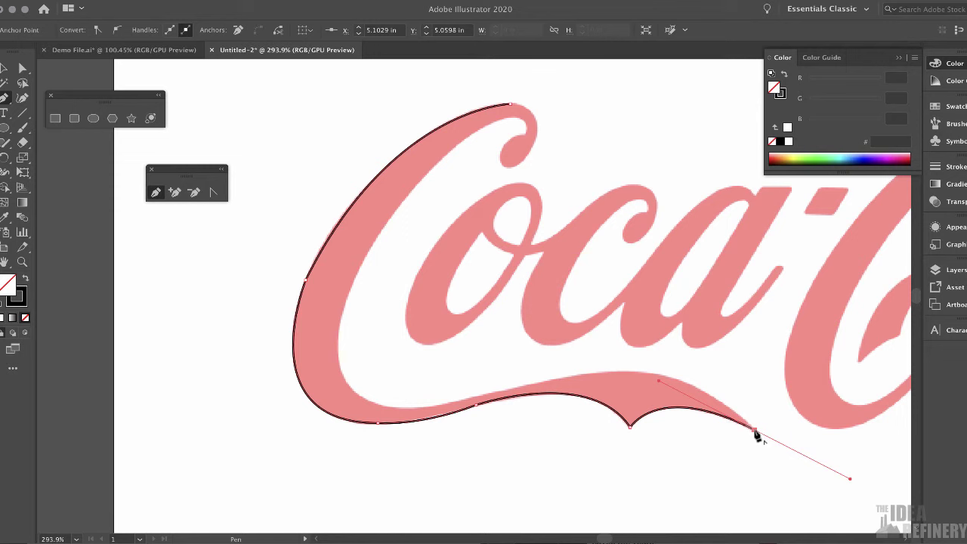
{"action": "left_click", "coordinate": [756, 431]}
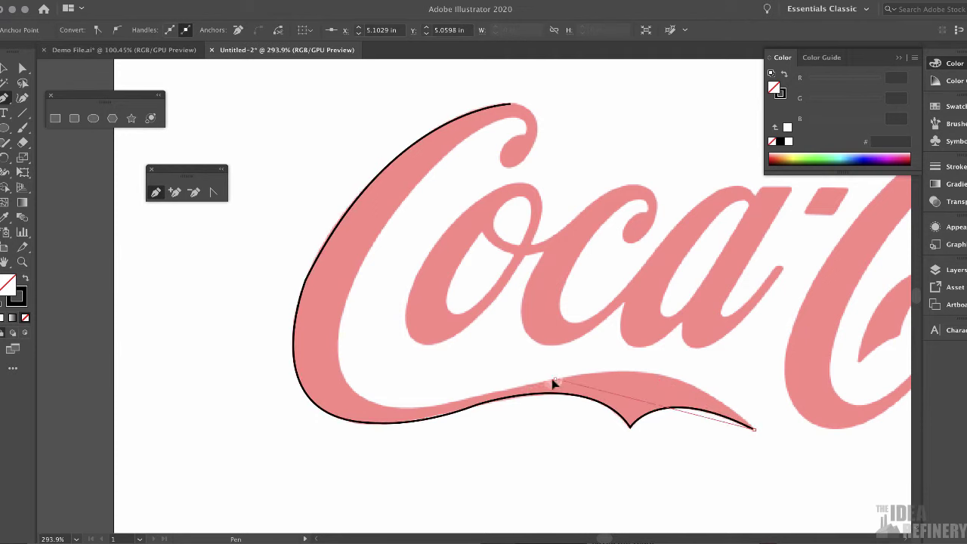
- Trace back along the tail's top edge and the swash's upper edge with curved anchors
{"action": "left_click_drag", "start_coordinate": [555, 381], "coordinate": [422, 412]}
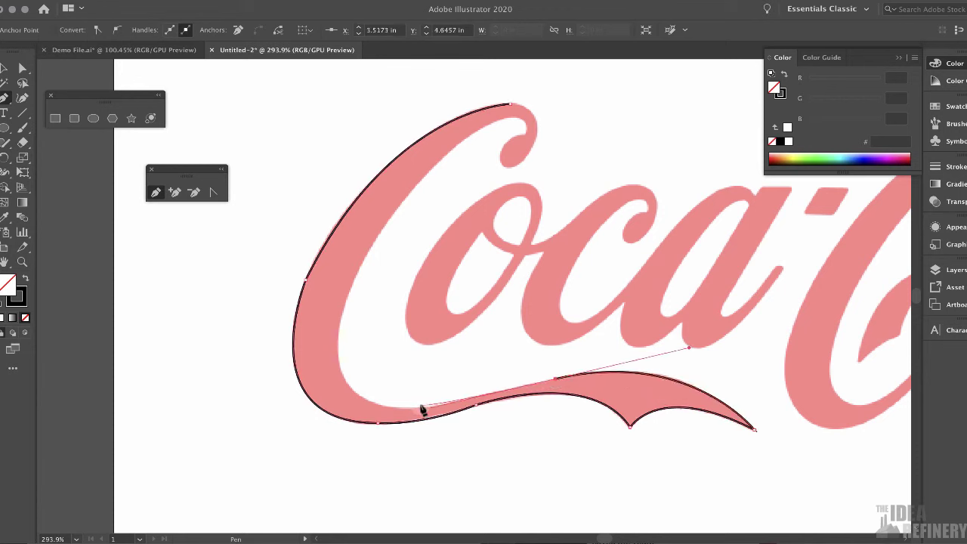
{"action": "left_click", "coordinate": [556, 381]}
{"action": "left_click_drag", "start_coordinate": [371, 402], "coordinate": [344, 391]}
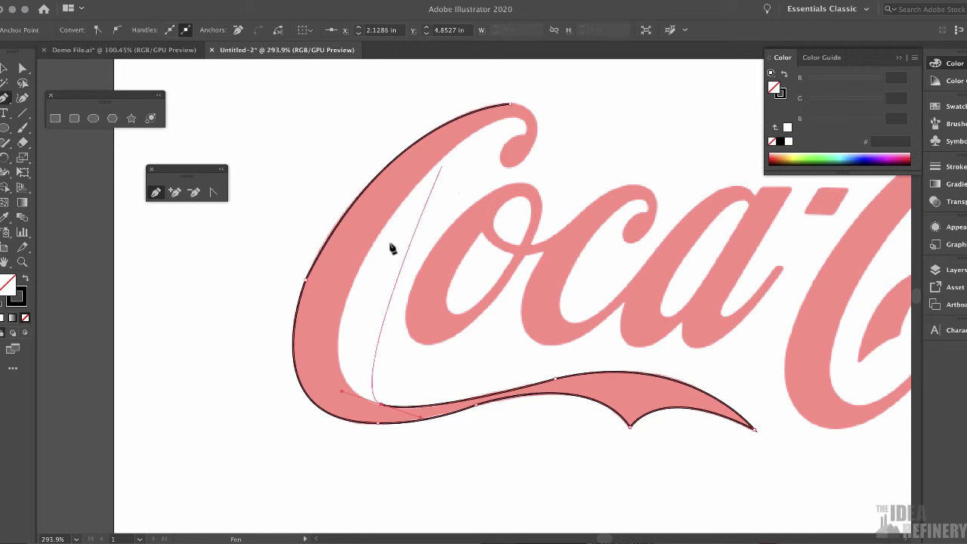
{"action": "left_click", "coordinate": [382, 406]}
- Trace the C's inner left edge and top curl, closing the path at its starting anchor
{"action": "left_click_drag", "start_coordinate": [373, 246], "coordinate": [456, 96]}
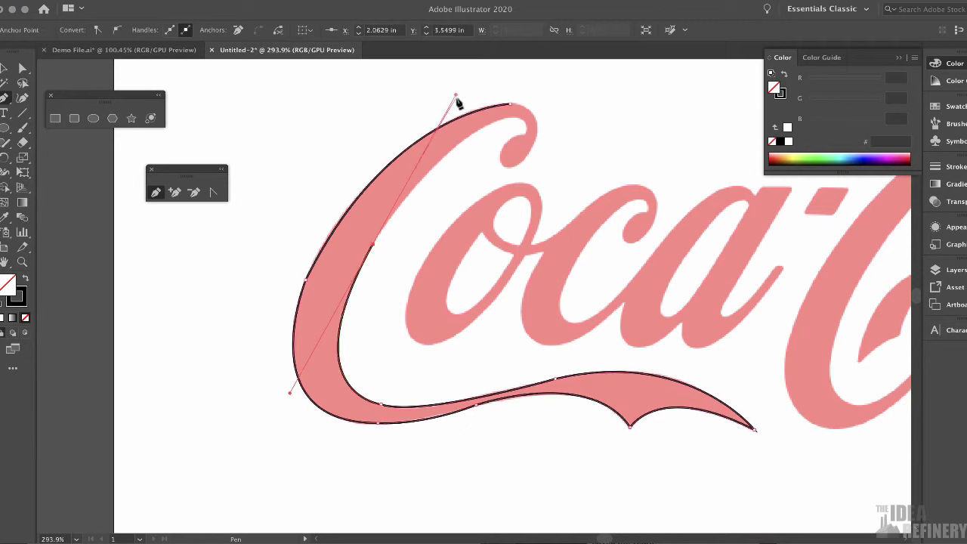
{"action": "left_click_drag", "start_coordinate": [375, 248], "coordinate": [577, 114]}
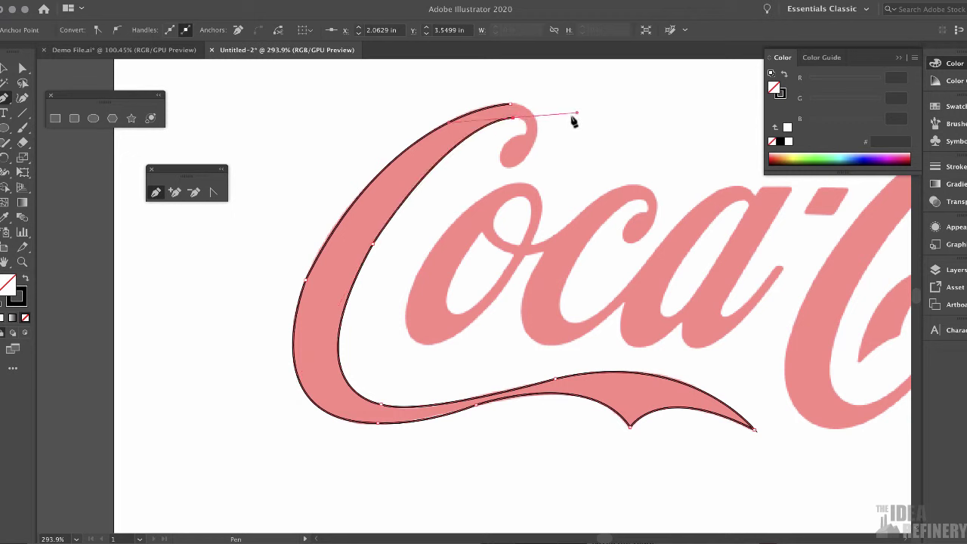
{"action": "left_click", "coordinate": [512, 120]}
{"action": "left_click_drag", "start_coordinate": [528, 138], "coordinate": [518, 156]}
{"action": "left_click_drag", "start_coordinate": [506, 149], "coordinate": [511, 175]}
{"action": "left_click_drag", "start_coordinate": [513, 108], "coordinate": [549, 99]}
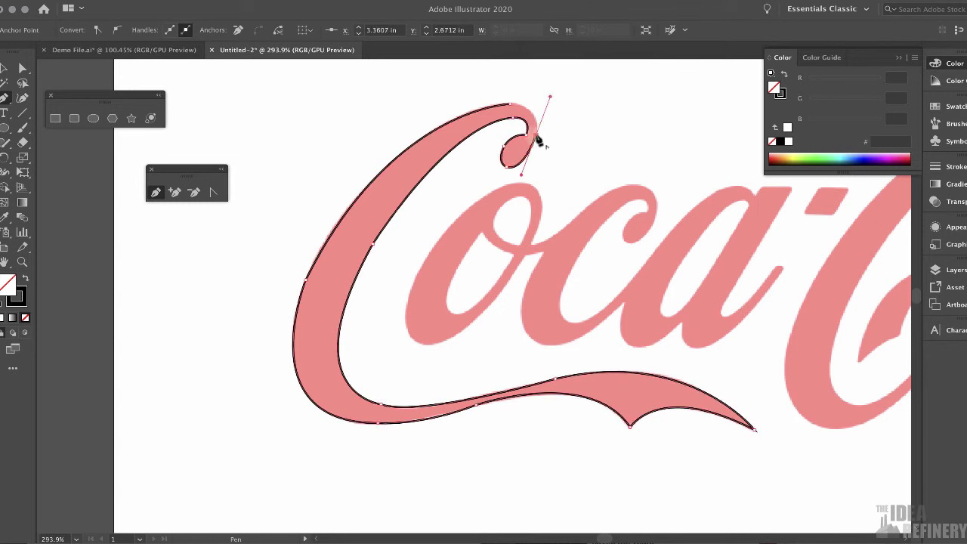
{"action": "left_click", "coordinate": [510, 105]}
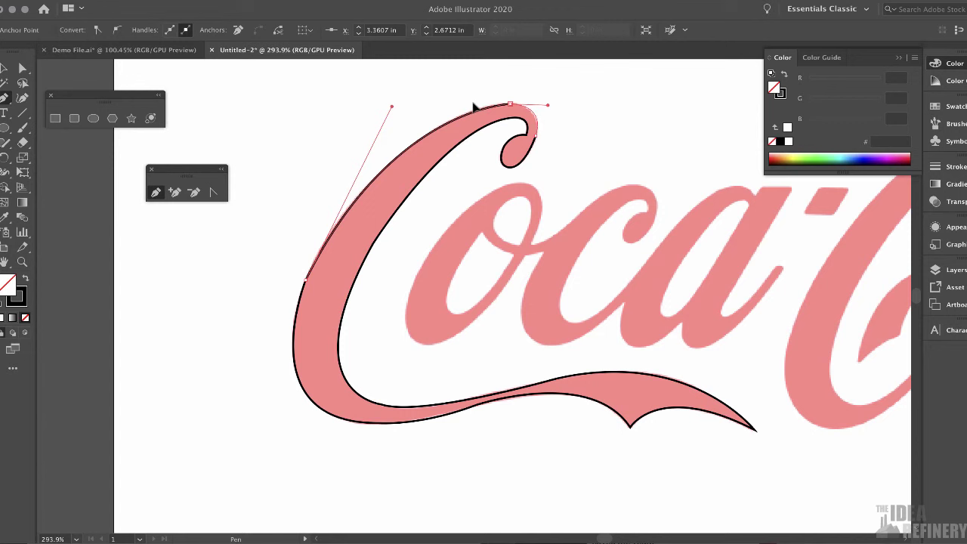
{"action": "left_click", "coordinate": [475, 108], "text": "super"}
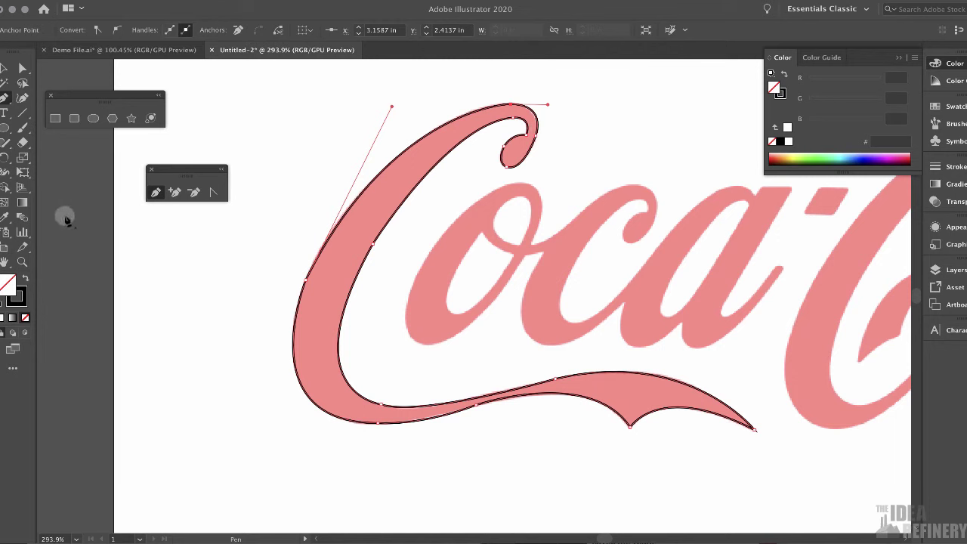
- Zoom in on the C's top curl and reselect the traced path for anchor editing
{"action": "left_click", "coordinate": [21, 263]}
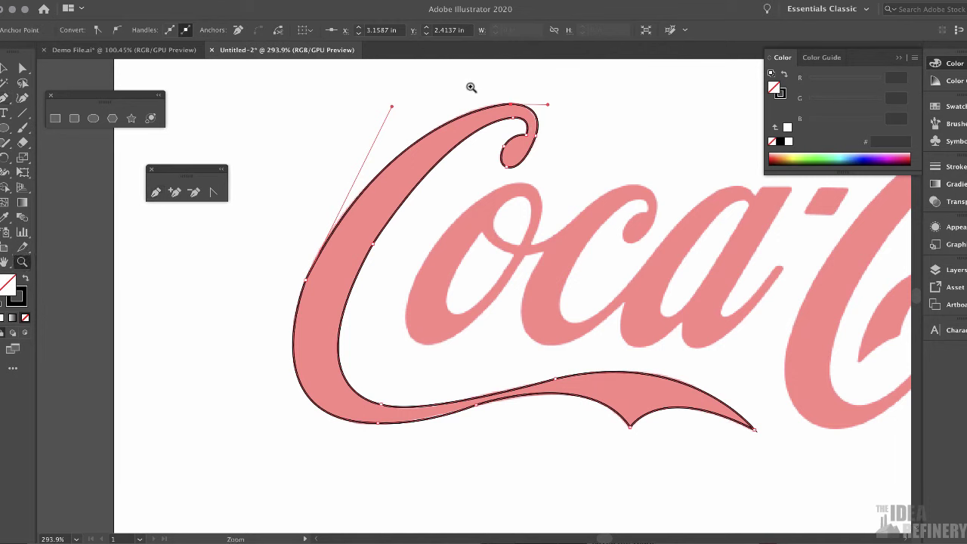
{"action": "left_click_drag", "start_coordinate": [460, 89], "coordinate": [569, 190]}
{"action": "left_click", "coordinate": [6, 68]}
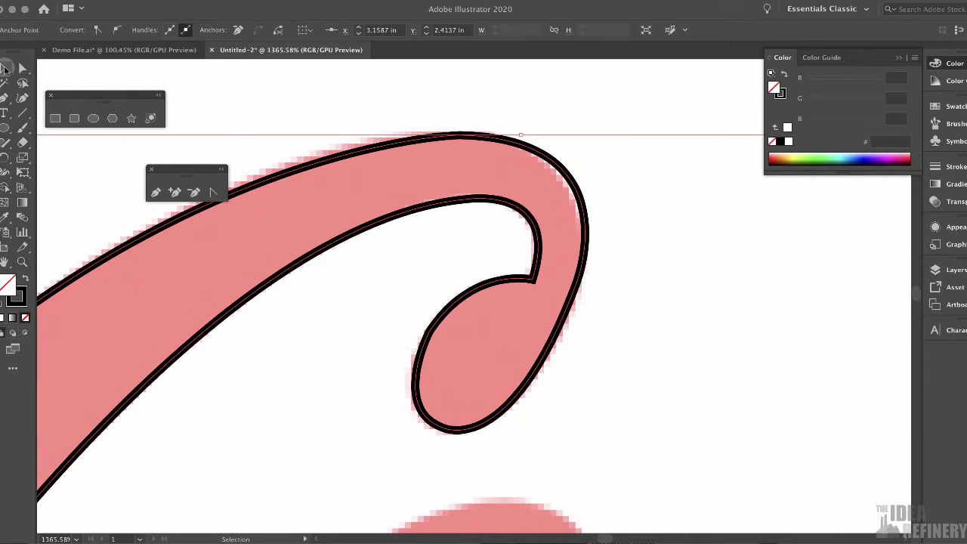
{"action": "left_click", "coordinate": [294, 80]}
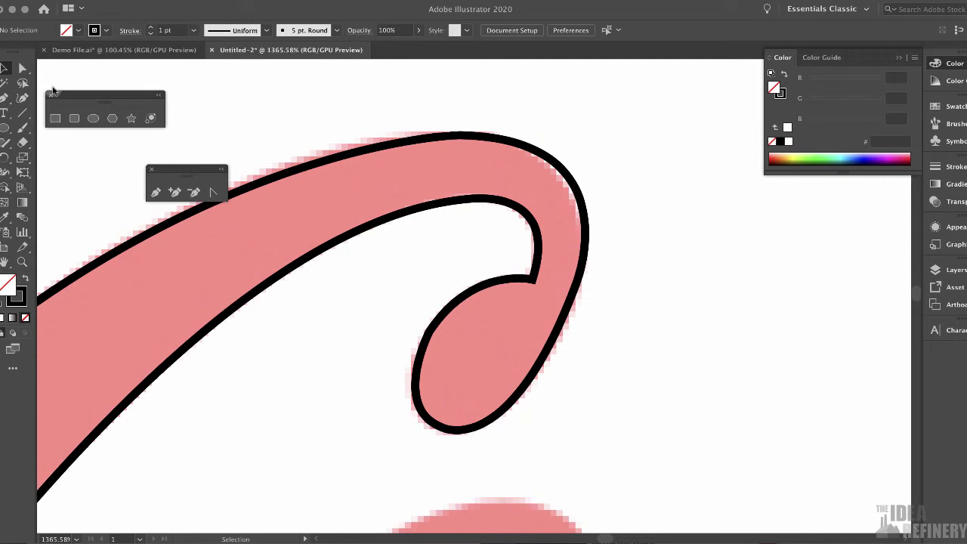
{"action": "left_click", "coordinate": [464, 138]}
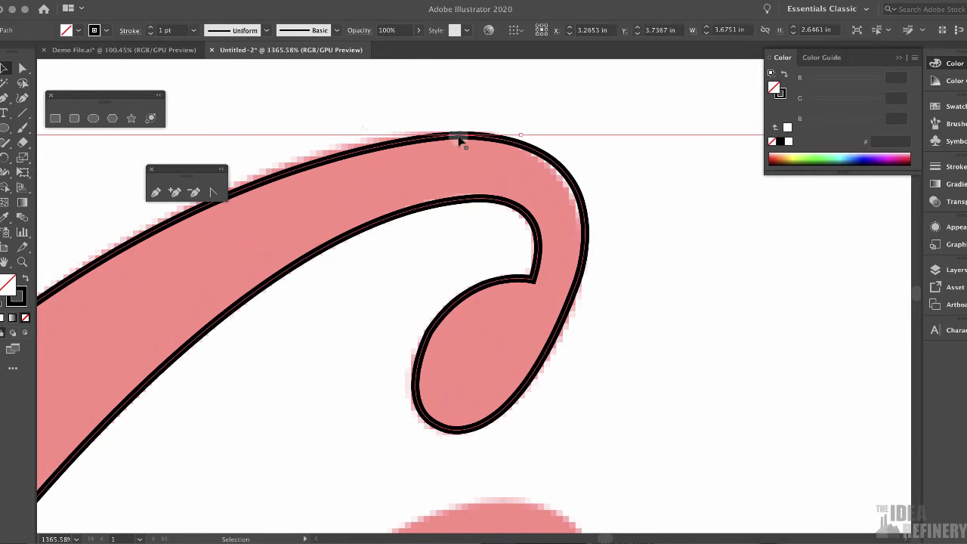
{"action": "left_click", "coordinate": [22, 68]}
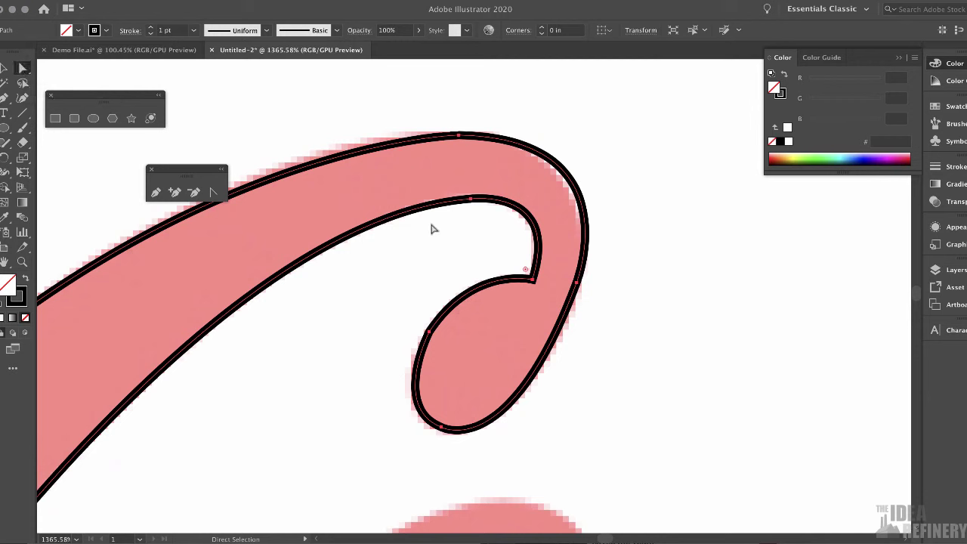
- Pan along the C's top stroke, select and nudge its top anchor, then zoom out to 400%
{"action": "left_click", "coordinate": [477, 173]}
{"action": "left_click_drag", "start_coordinate": [310, 276], "coordinate": [539, 246]}
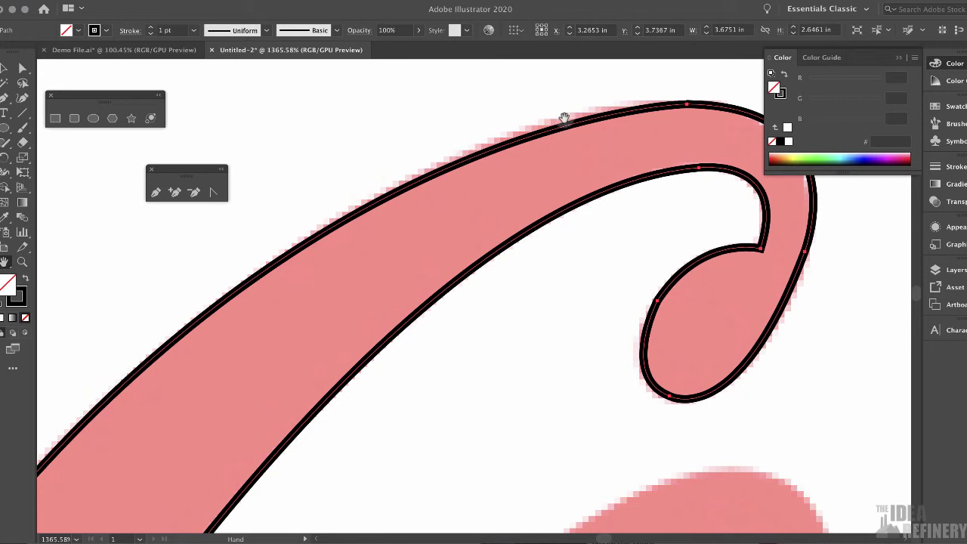
{"action": "left_click", "coordinate": [21, 67]}
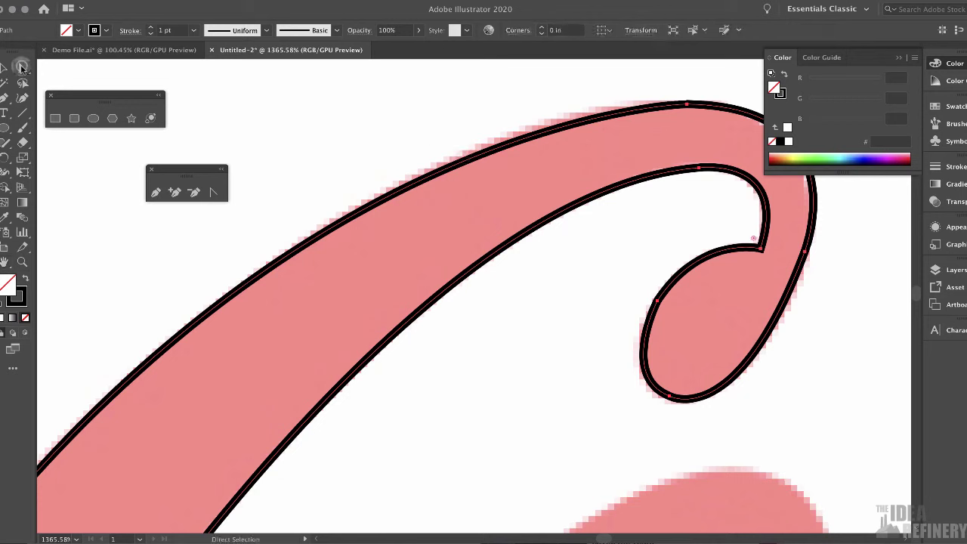
{"action": "left_click", "coordinate": [689, 106]}
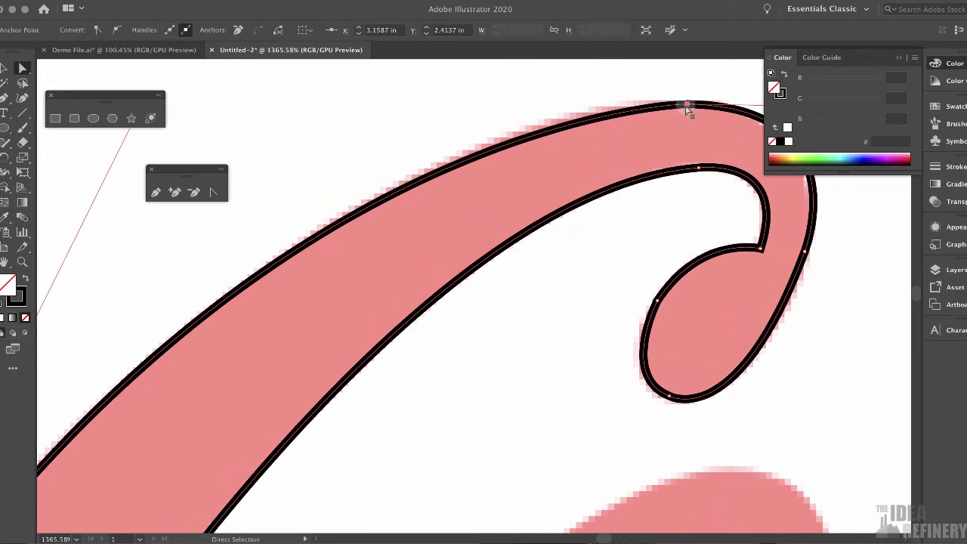
{"action": "left_click_drag", "start_coordinate": [676, 105], "coordinate": [677, 105]}
{"action": "key", "text": "super+minus"}
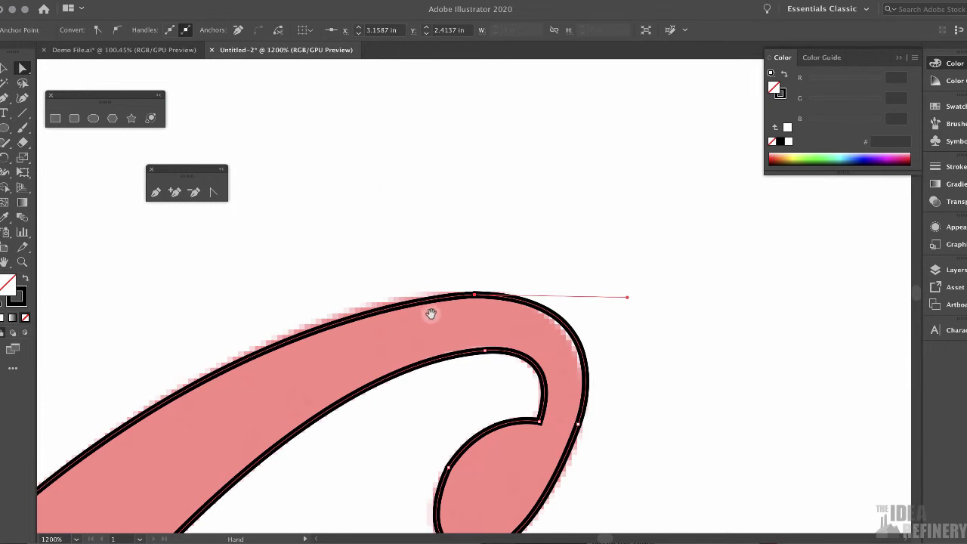
{"action": "key", "text": "super+minus"}
{"action": "key", "text": "super+minus"}
{"action": "key", "text": "super+minus"}
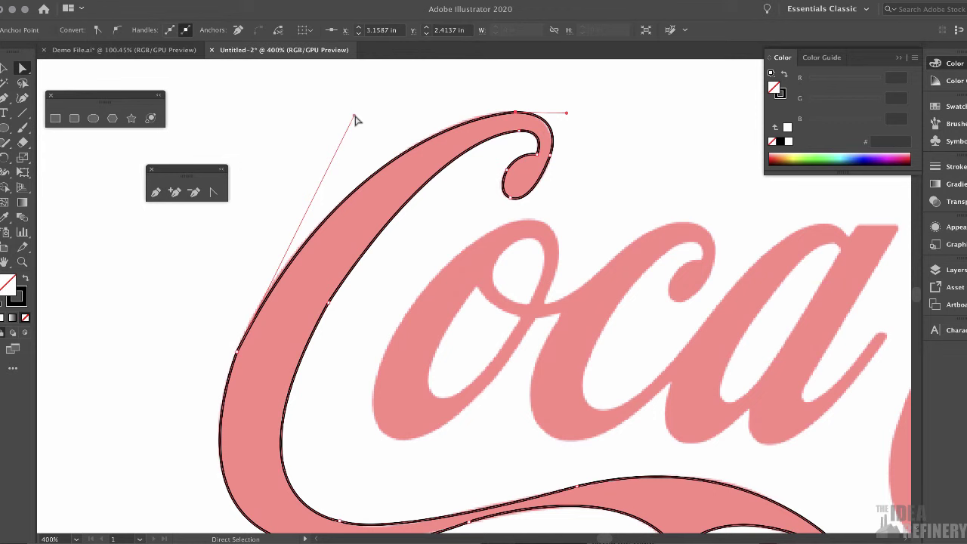
- Drag the direction handles on the C's upper stroke and left anchor to fit the pink curve
{"action": "left_click_drag", "start_coordinate": [356, 118], "coordinate": [370, 99]}
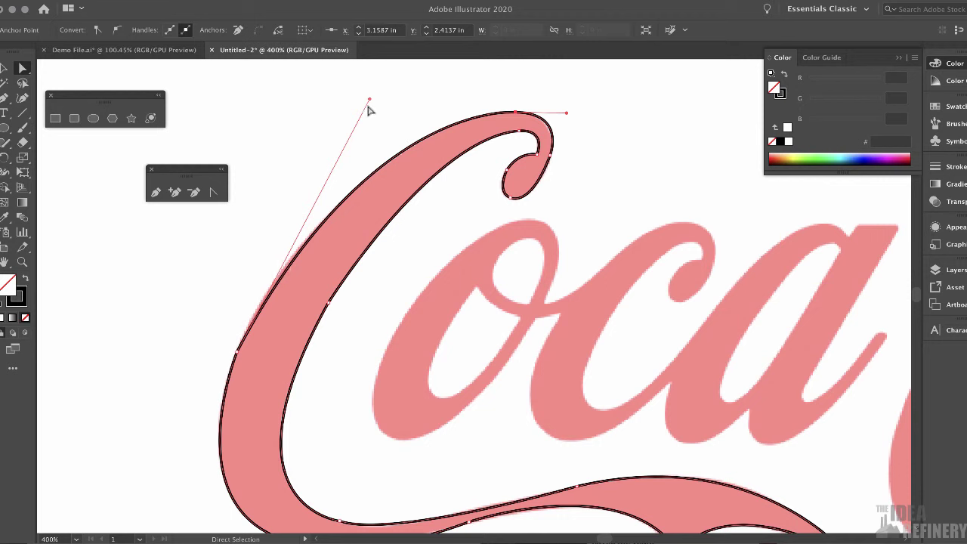
{"action": "left_click", "coordinate": [239, 358]}
{"action": "left_click_drag", "start_coordinate": [239, 353], "coordinate": [248, 337]}
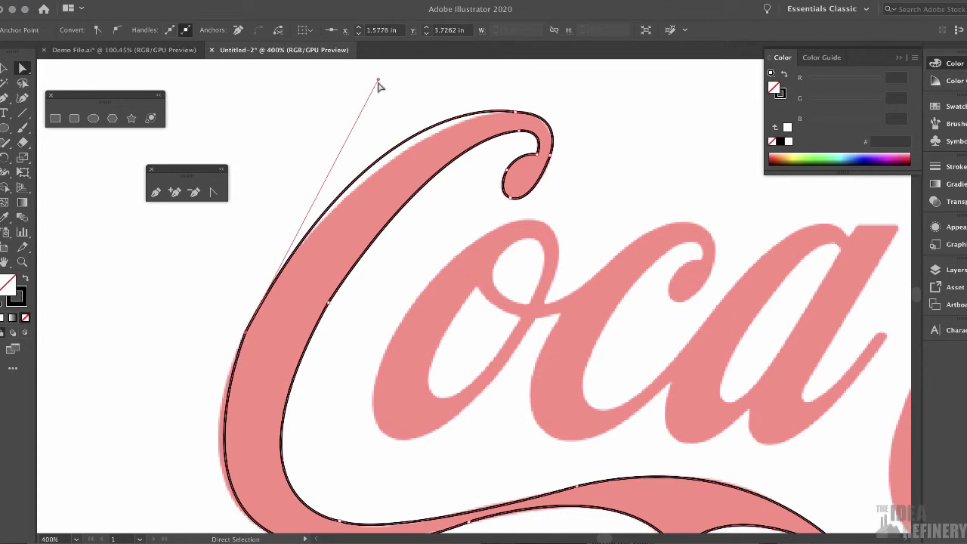
{"action": "left_click_drag", "start_coordinate": [378, 78], "coordinate": [369, 106]}
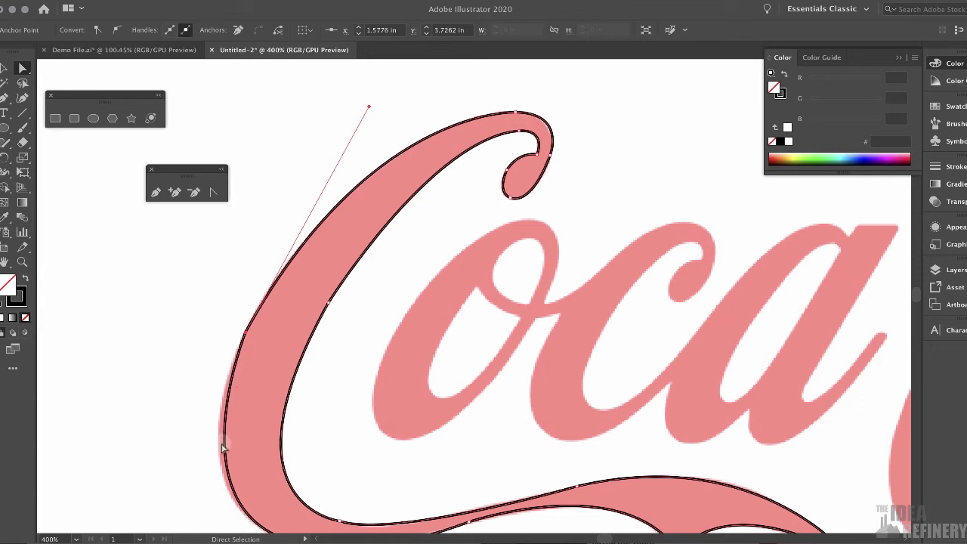
- Bring the lower swash into view and extend the bottom anchor's handle to follow the guide
{"action": "left_click", "coordinate": [256, 416]}
{"action": "left_click", "coordinate": [266, 439]}
{"action": "left_click", "coordinate": [4, 262]}
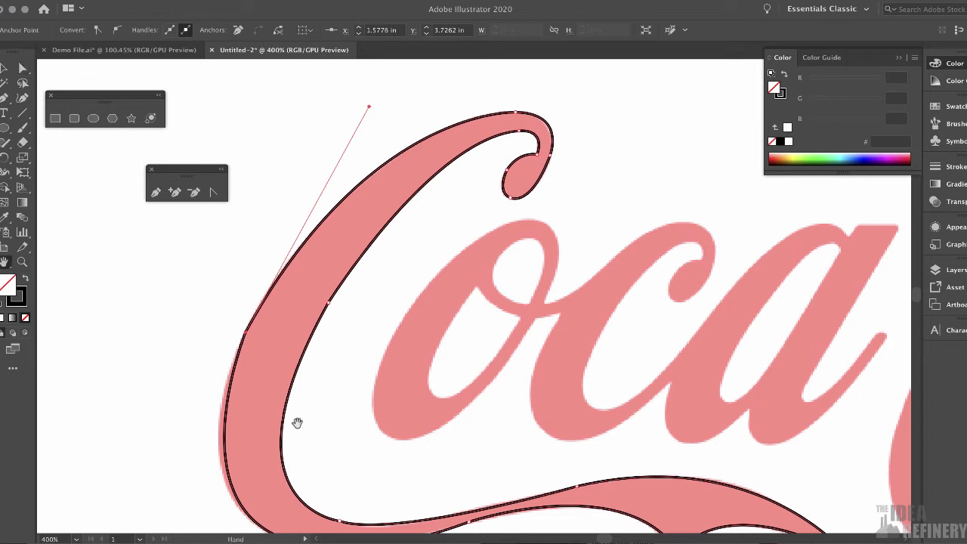
{"action": "left_click", "coordinate": [267, 414]}
{"action": "left_click_drag", "start_coordinate": [265, 418], "coordinate": [290, 384]}
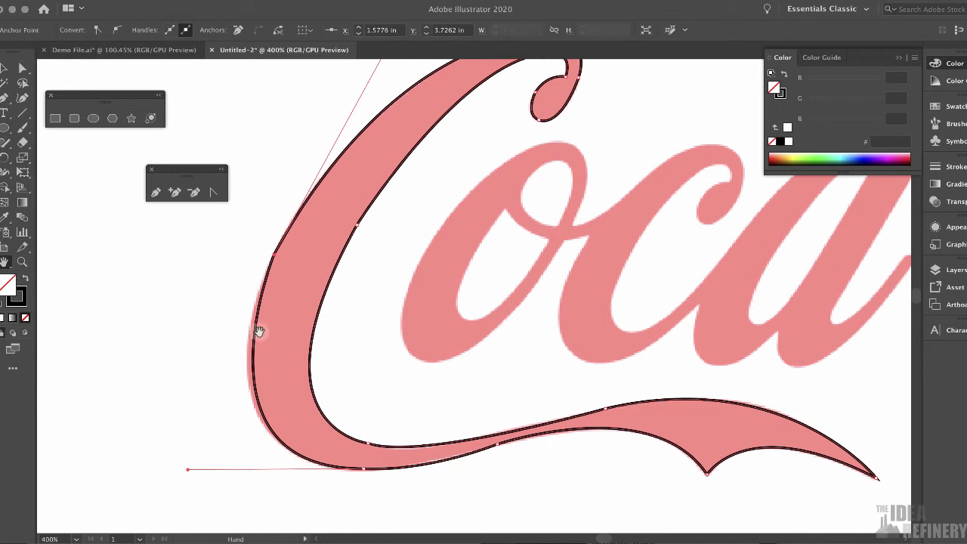
{"action": "left_click", "coordinate": [24, 68]}
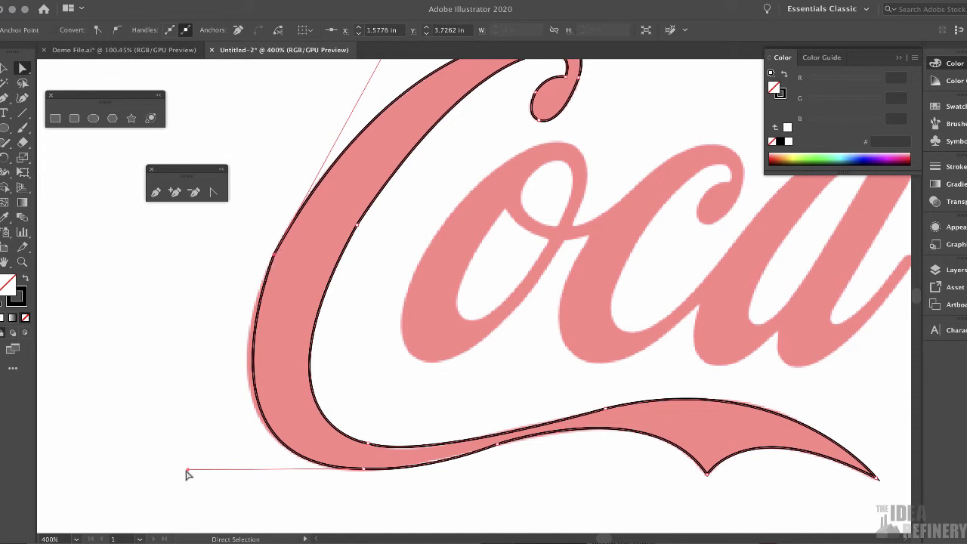
{"action": "left_click_drag", "start_coordinate": [190, 474], "coordinate": [174, 469]}
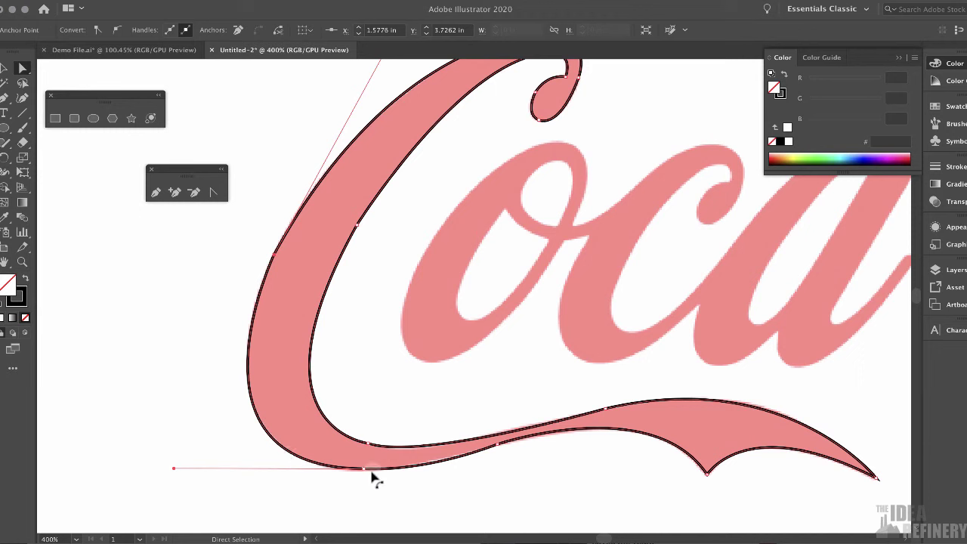
- Nudge the C's bottom anchor down and shift the swash's bottom-stroke anchor slightly right
{"action": "left_click", "coordinate": [242, 295]}
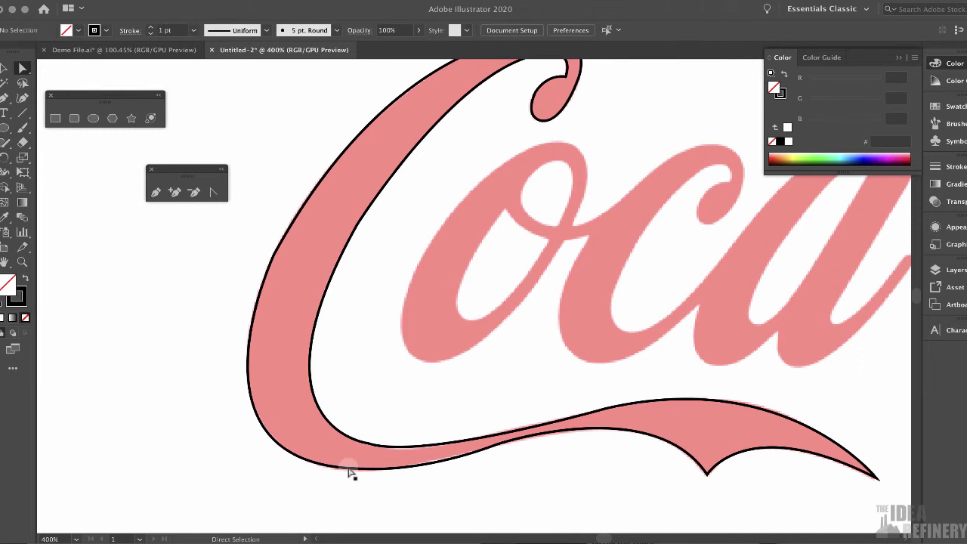
{"action": "left_click", "coordinate": [350, 470]}
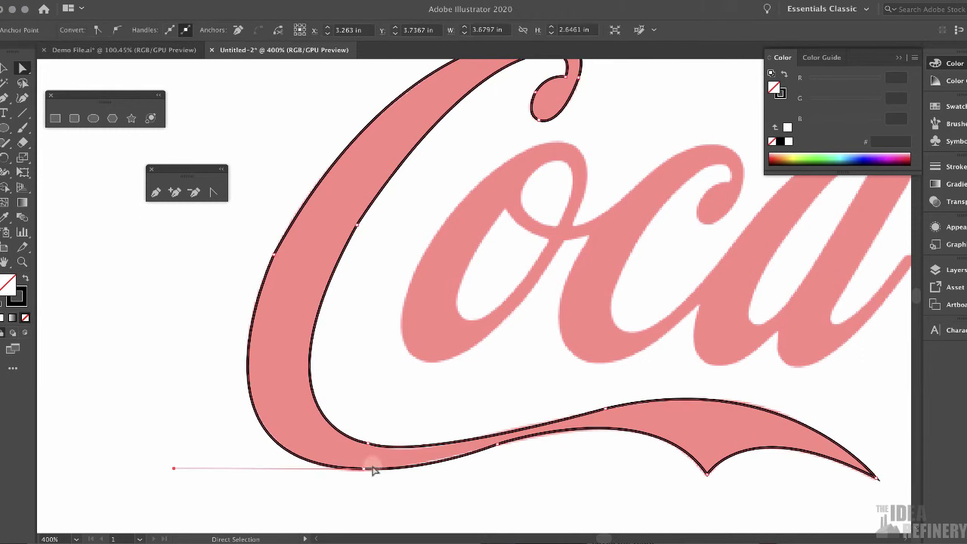
{"action": "left_click", "coordinate": [365, 472]}
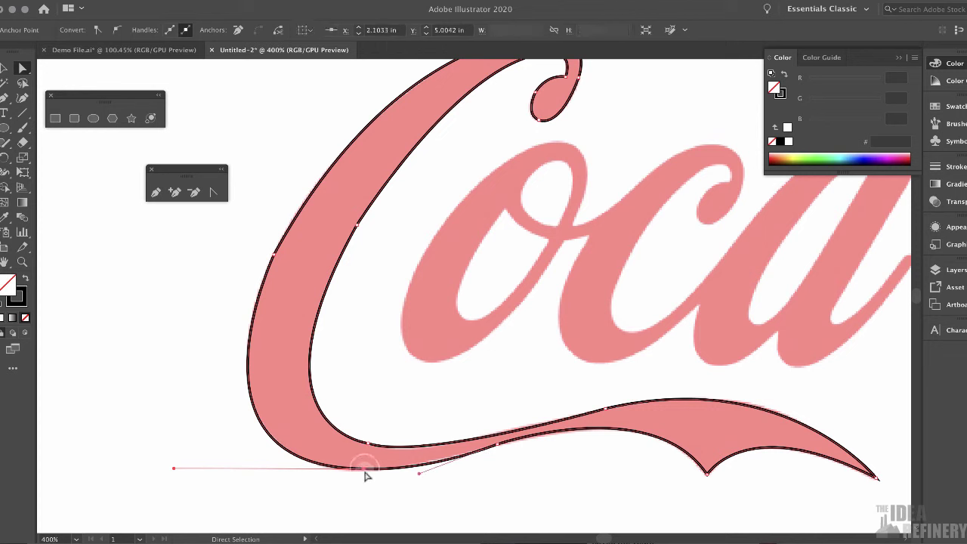
{"action": "left_click_drag", "start_coordinate": [366, 469], "coordinate": [366, 472]}
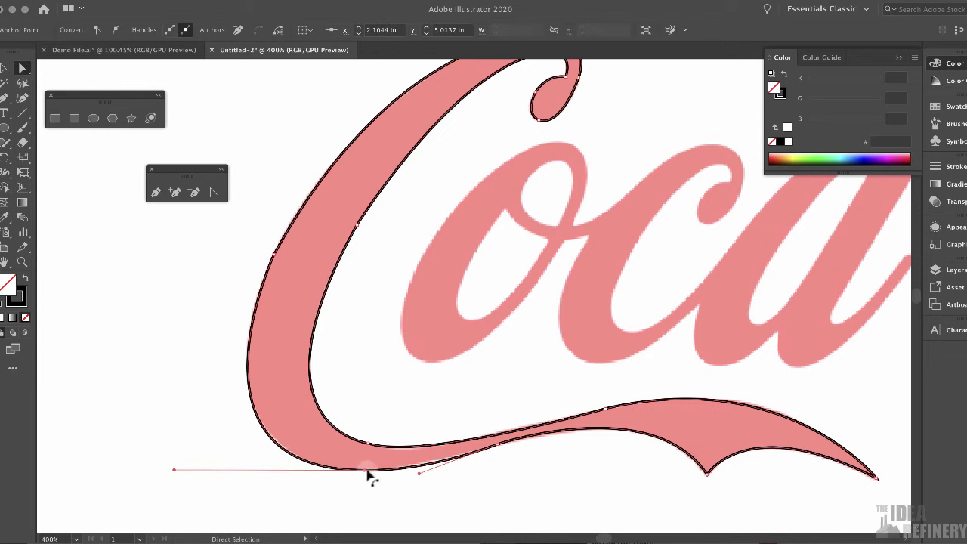
{"action": "left_click", "coordinate": [368, 475]}
{"action": "left_click", "coordinate": [498, 446]}
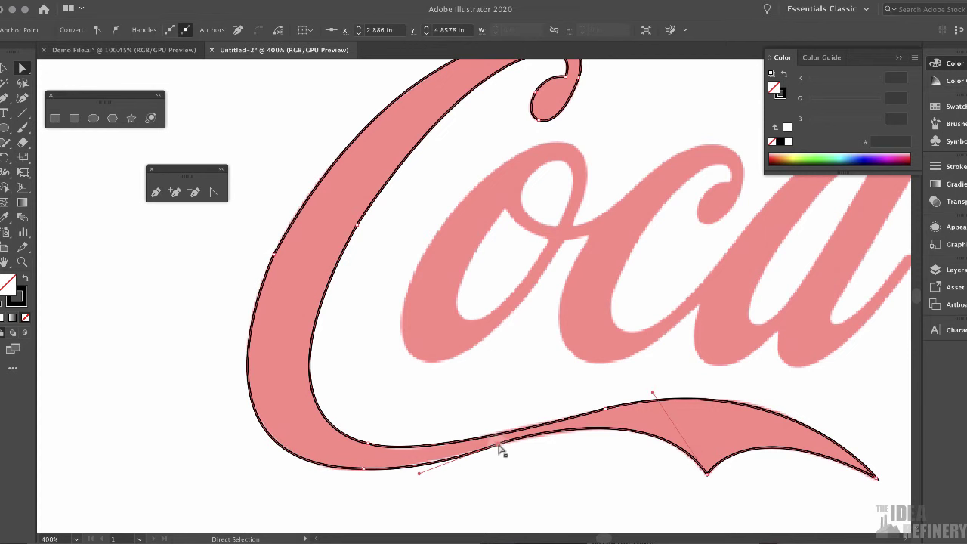
{"action": "left_click_drag", "start_coordinate": [498, 447], "coordinate": [508, 446]}
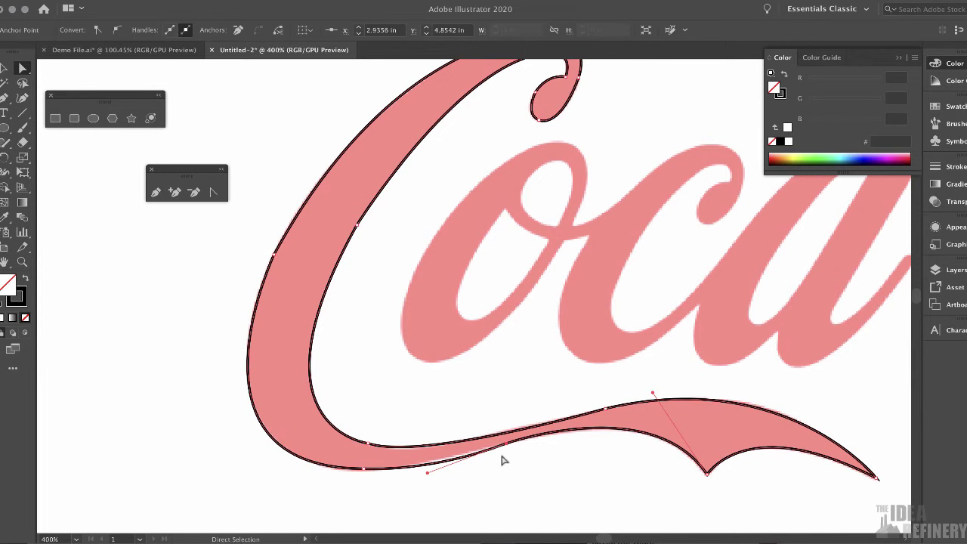
- Lengthen the tail's upper-stroke handle to refit the tail curve, then deselect to review
{"action": "left_click", "coordinate": [607, 412]}
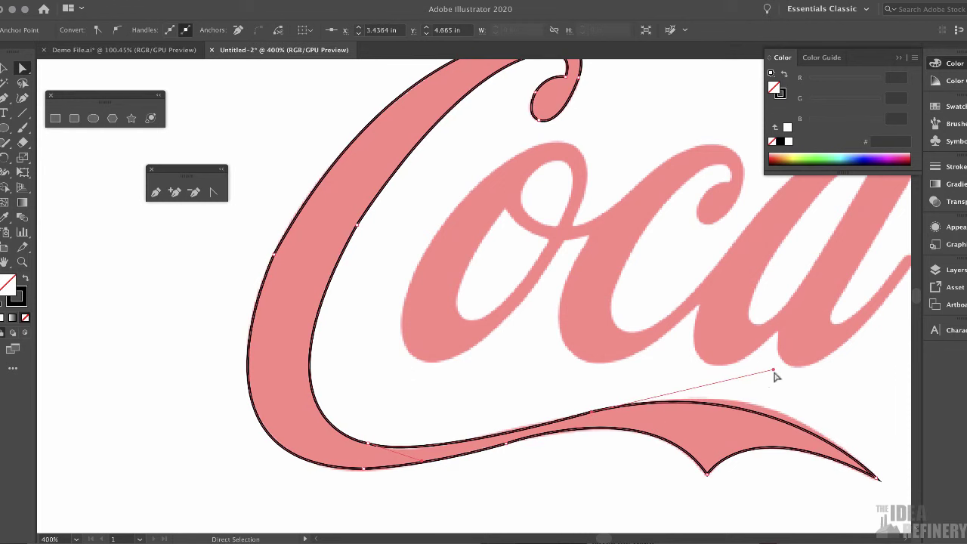
{"action": "mouse_move", "coordinate": [773, 370]}
{"action": "left_mouse_down"}
{"action": "mouse_move", "coordinate": [802, 362]}
{"action": "mouse_move", "coordinate": [786, 361]}
{"action": "left_mouse_up"}
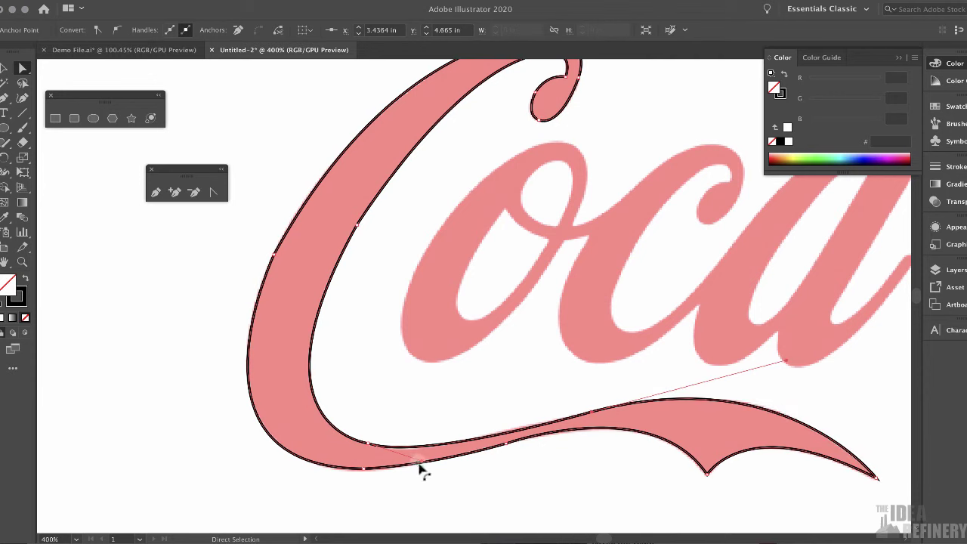
{"action": "left_click", "coordinate": [370, 448]}
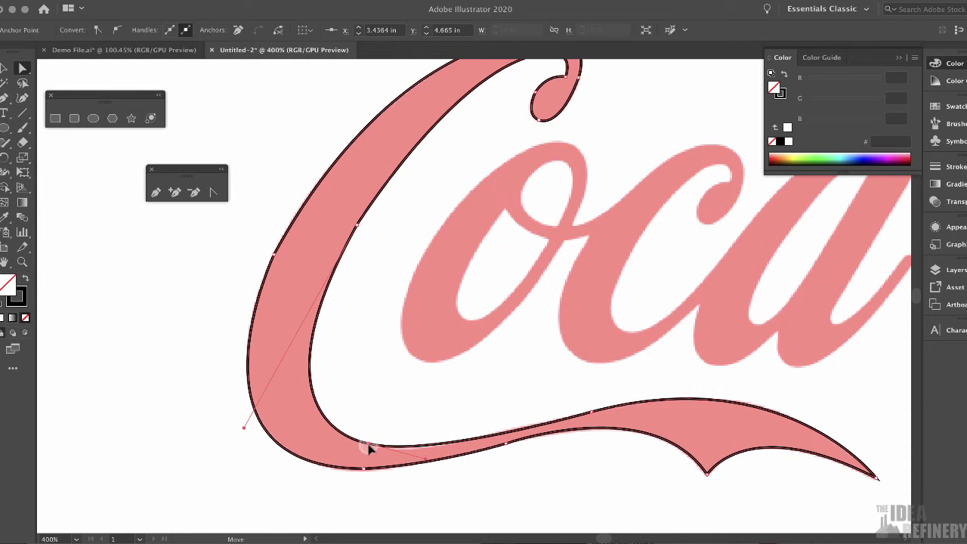
{"action": "left_click", "coordinate": [339, 244]}
{"action": "scroll", "coordinate": [339, 244], "scroll_direction": "up", "scroll_amount": 2}
{"action": "scroll", "coordinate": [339, 244], "scroll_direction": "right", "scroll_amount": 4}
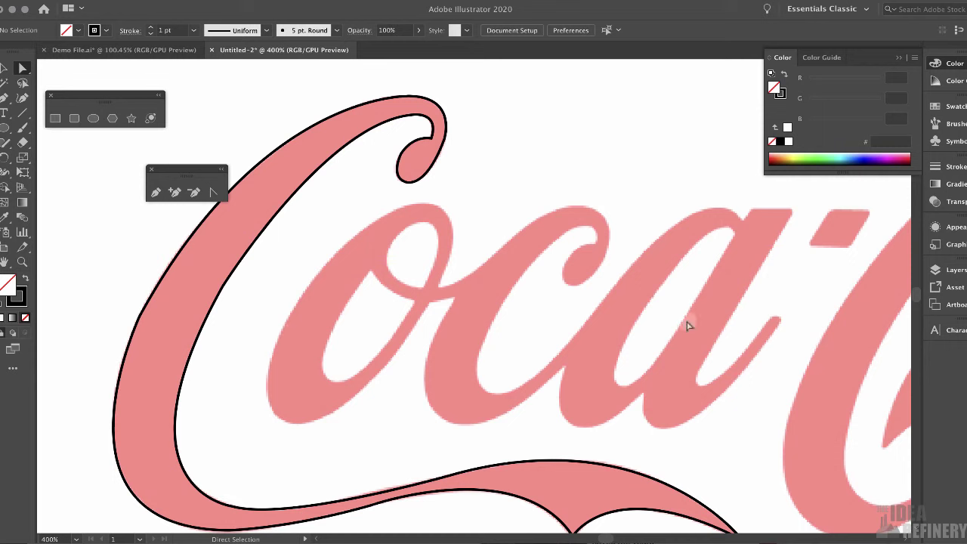
- Zoom out to 200% to show the whole Coca-Cola logo with the traced C
{"action": "key", "text": "ctrl+minus"}
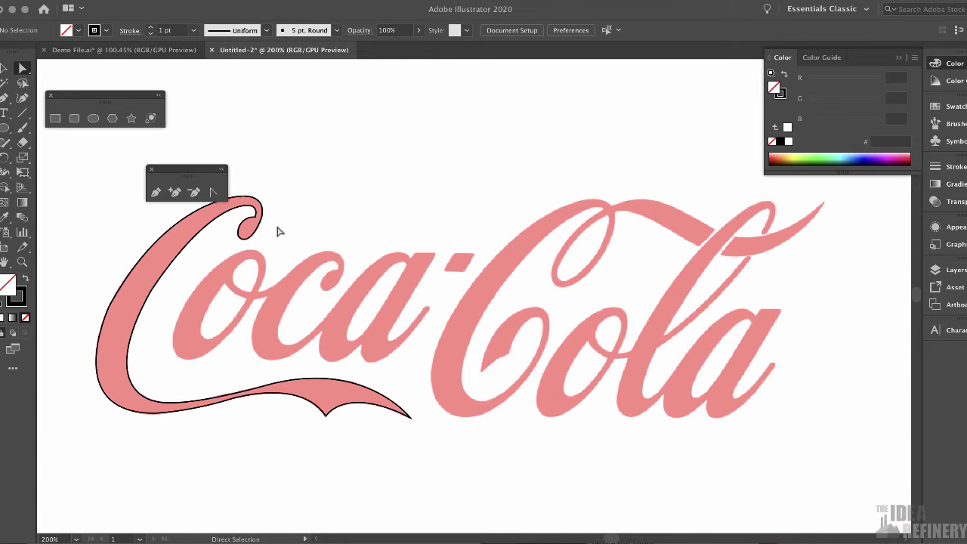